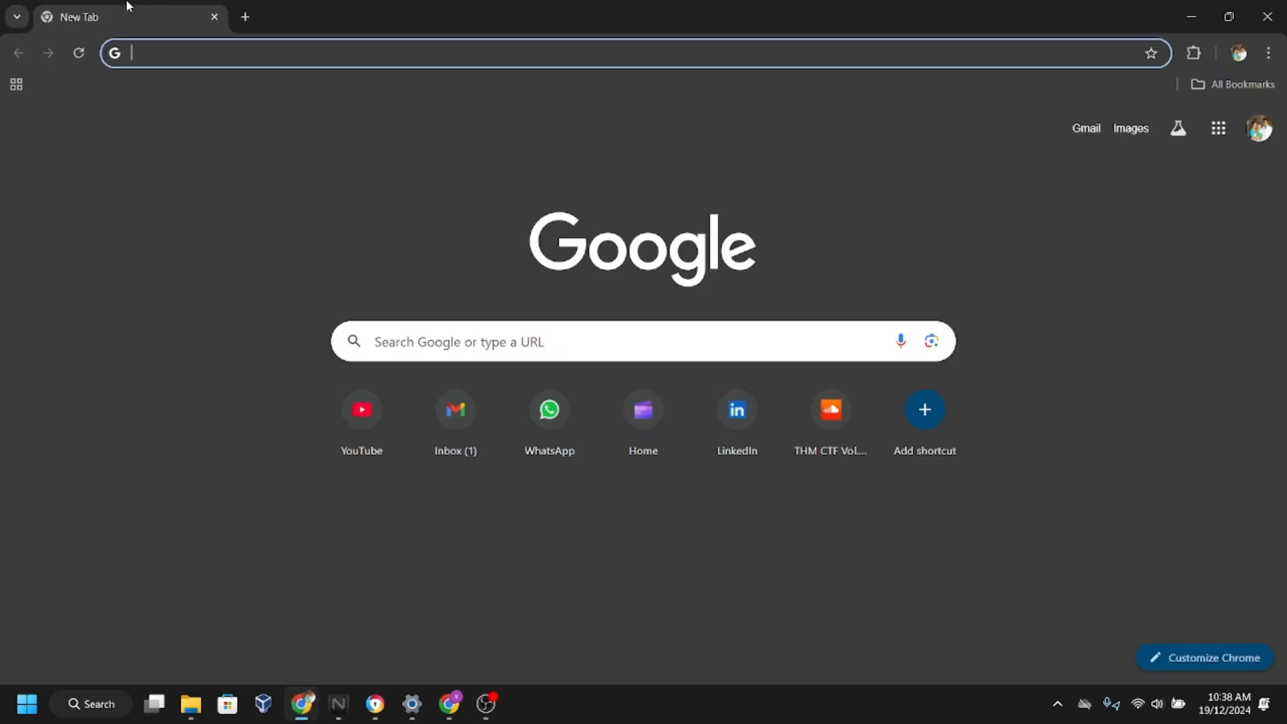
Search the web for vmware workstation and open the VMware Workstation Pro for PC download from vmware.com's desktop hypervisor page.
{"action": "type", "text": "vmware workstation"}
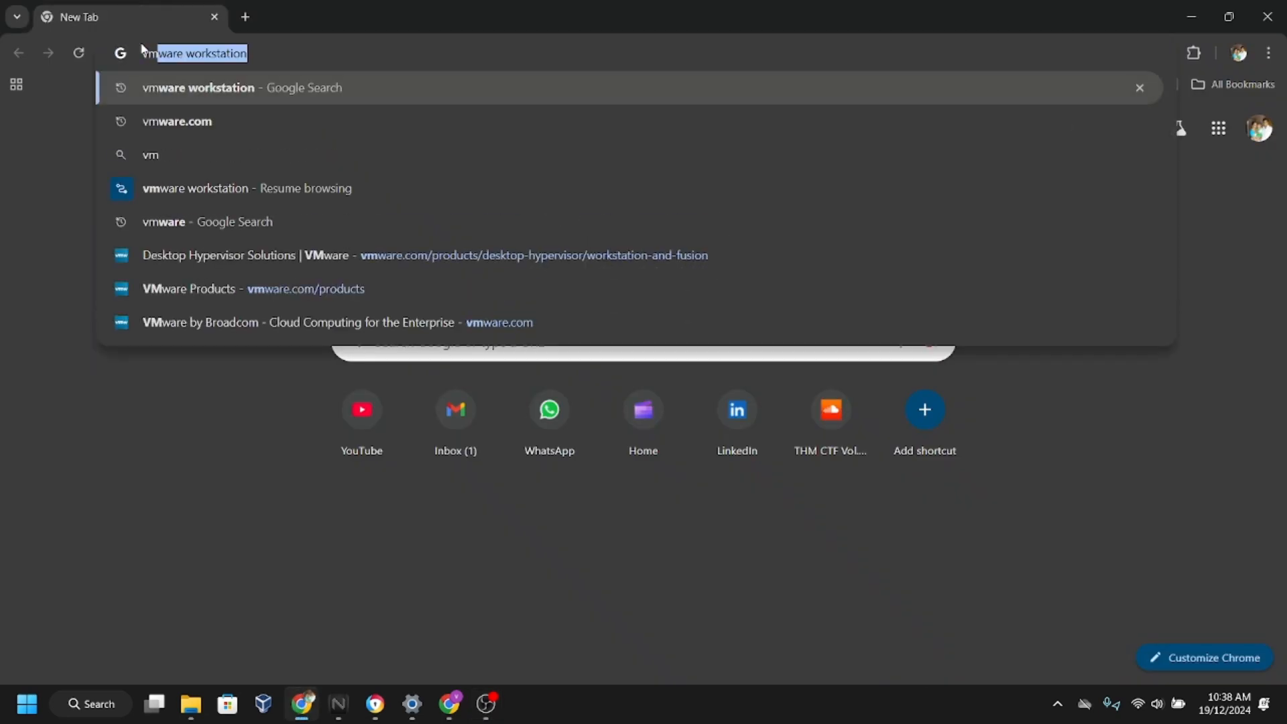
{"action": "key", "text": "Return"}
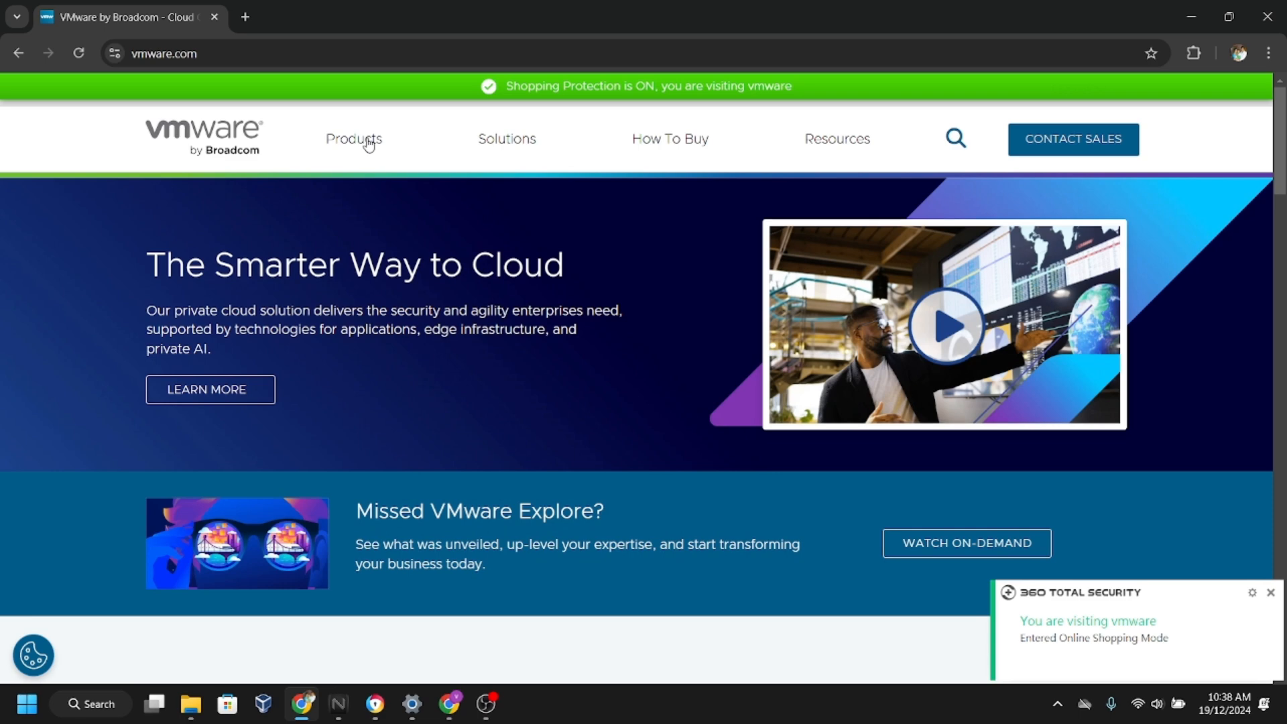
{"action": "left_click", "coordinate": [368, 141]}
{"action": "scroll", "coordinate": [331, 520], "scroll_direction": "down", "scroll_amount": 5}
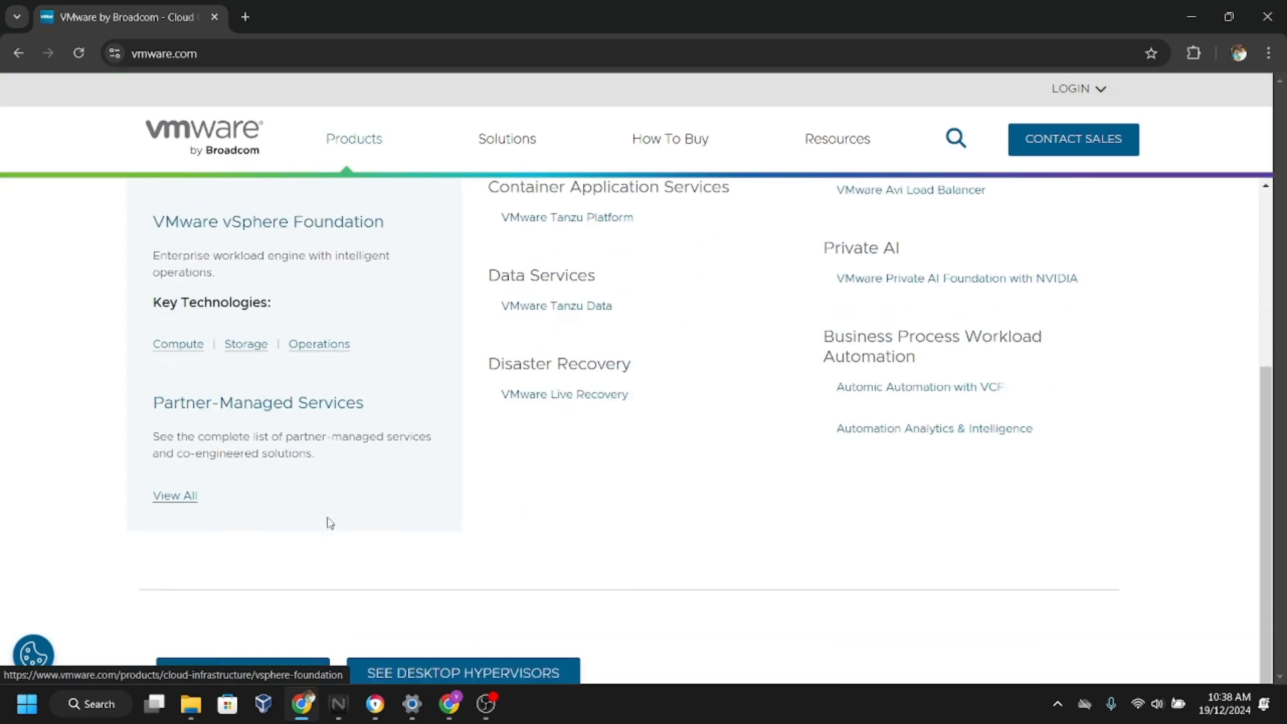
{"action": "left_click", "coordinate": [453, 624]}
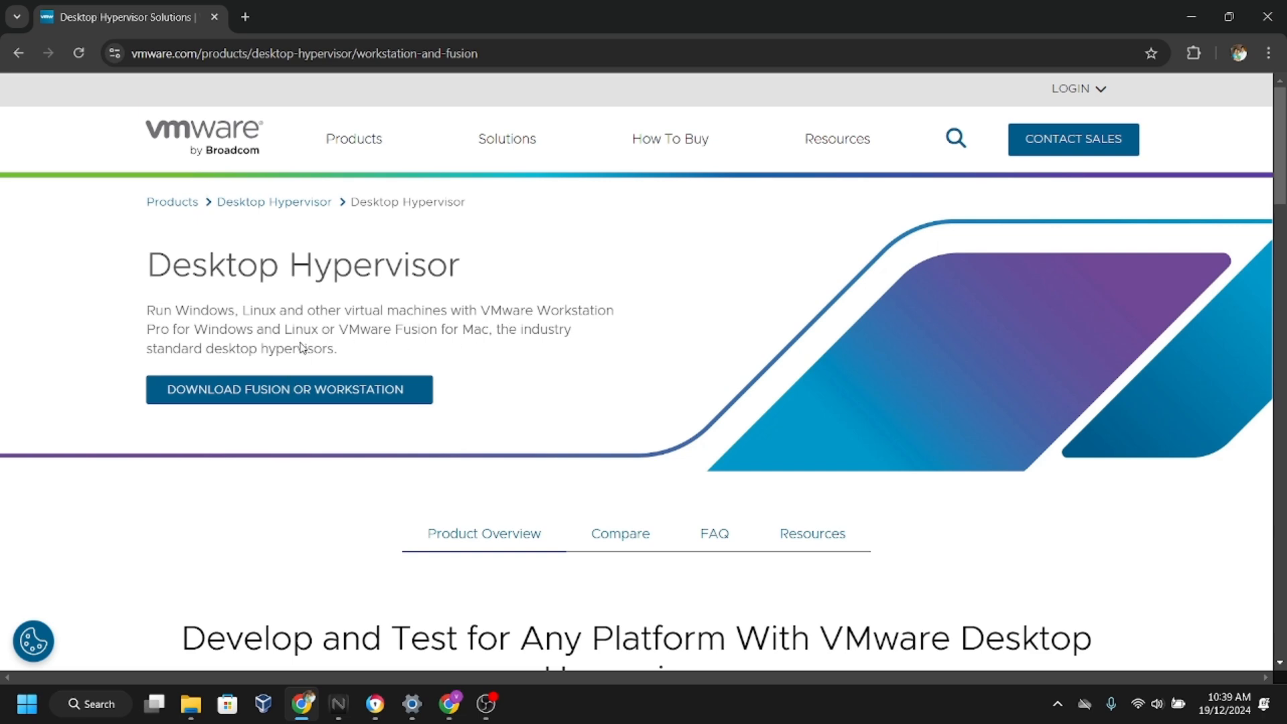
{"action": "scroll", "coordinate": [399, 531], "scroll_direction": "down", "scroll_amount": 5}
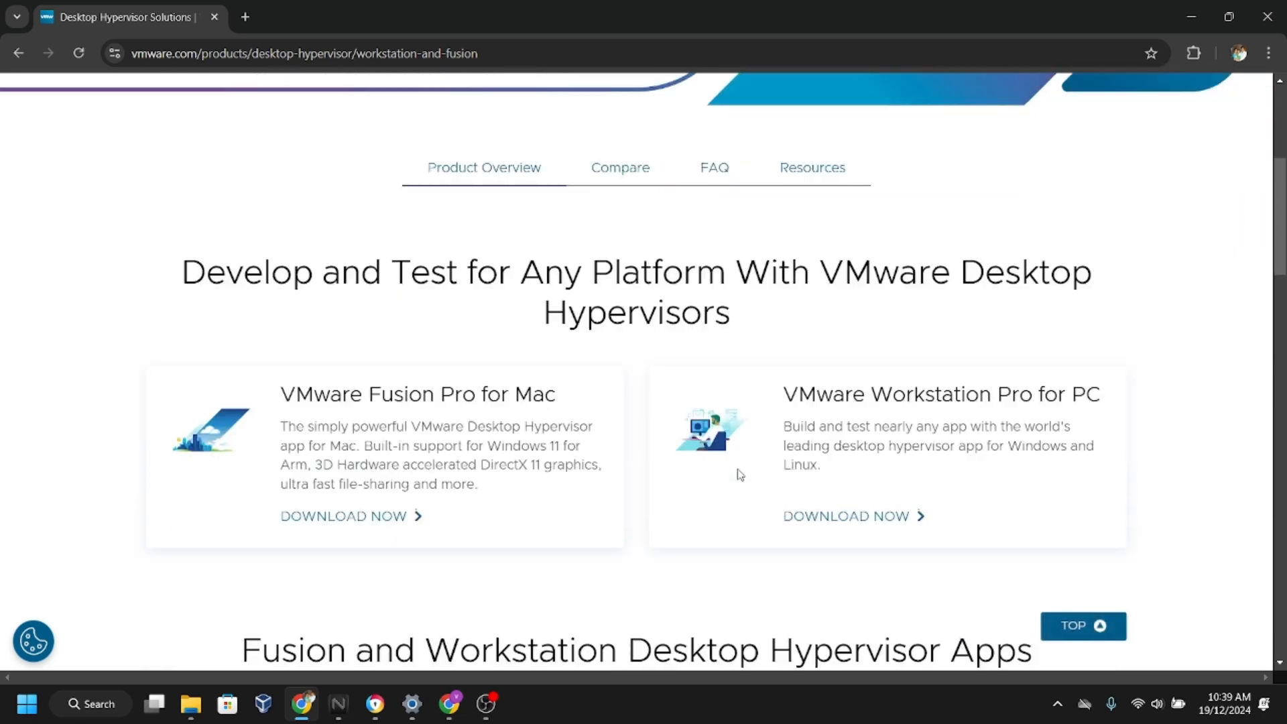
{"action": "left_click", "coordinate": [849, 463]}
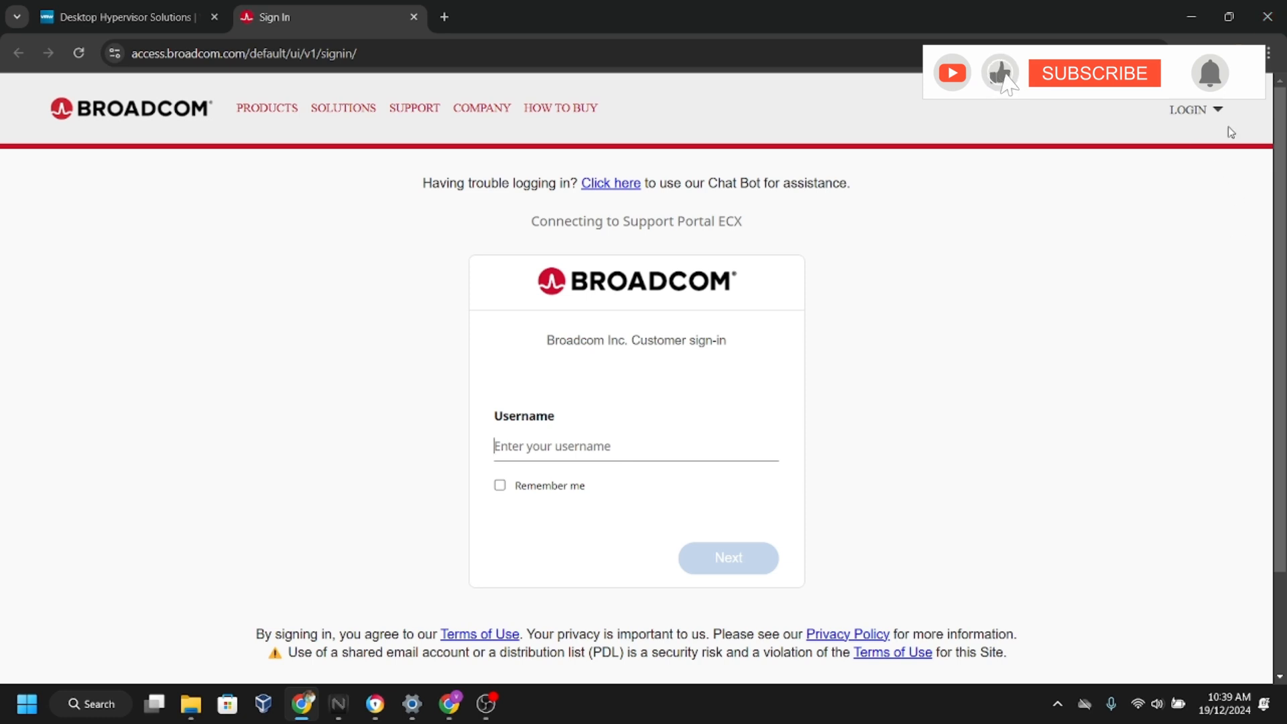
Sign in to the Broadcom customer portal with a saved username and account password.
{"action": "mouse_move", "coordinate": [1206, 109]}
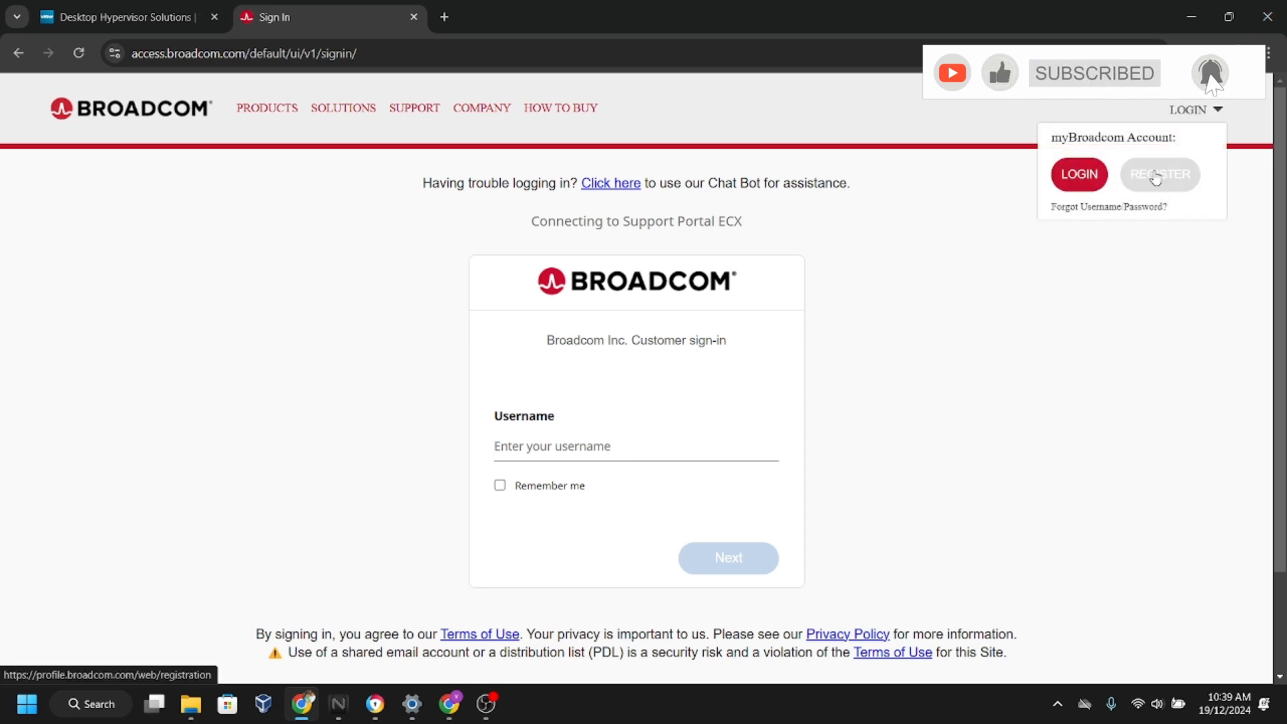
{"action": "left_click", "coordinate": [1080, 174]}
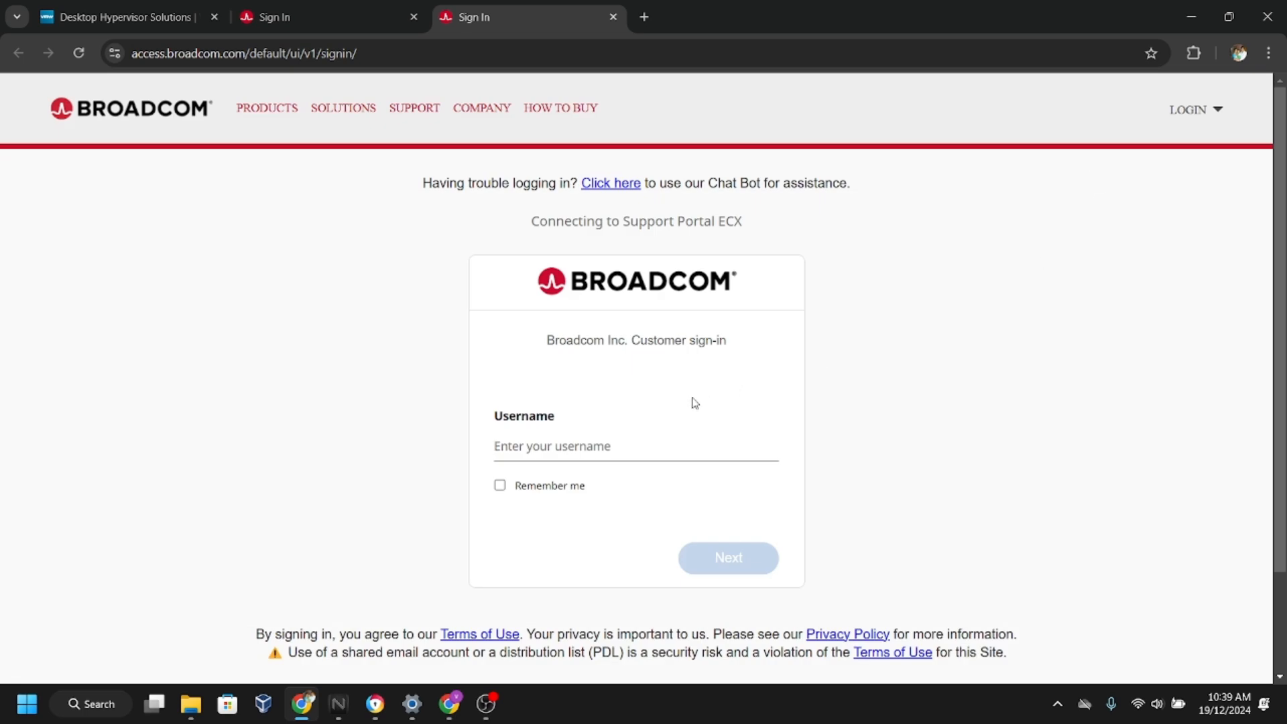
{"action": "left_click", "coordinate": [639, 443]}
{"action": "left_click", "coordinate": [658, 530]}
{"action": "left_click", "coordinate": [722, 563]}
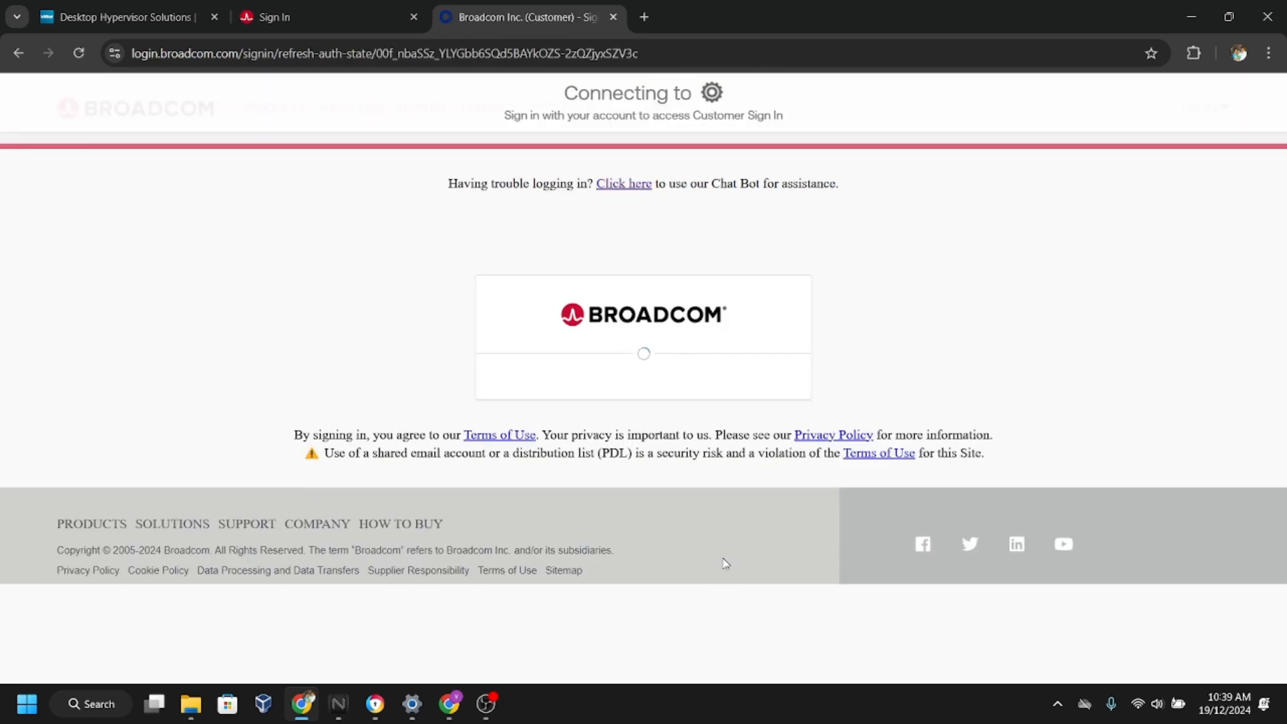
{"action": "left_click", "coordinate": [629, 565]}
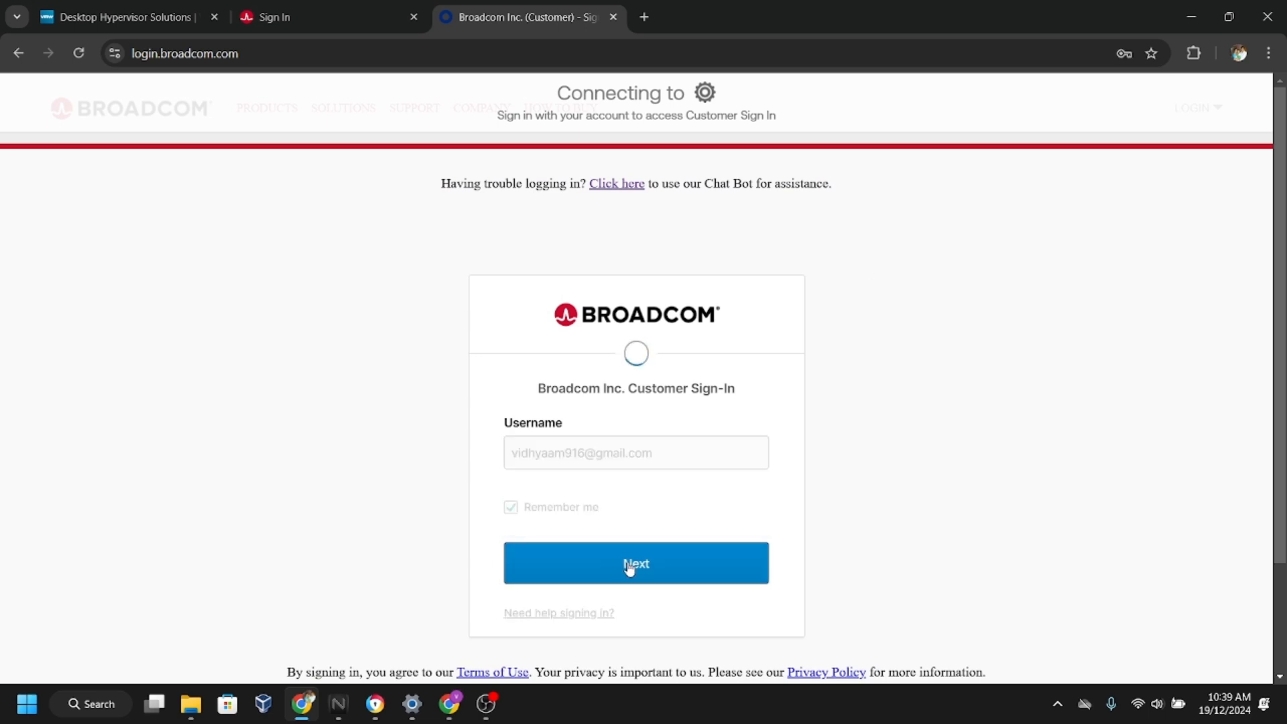
{"action": "left_click", "coordinate": [624, 618]}
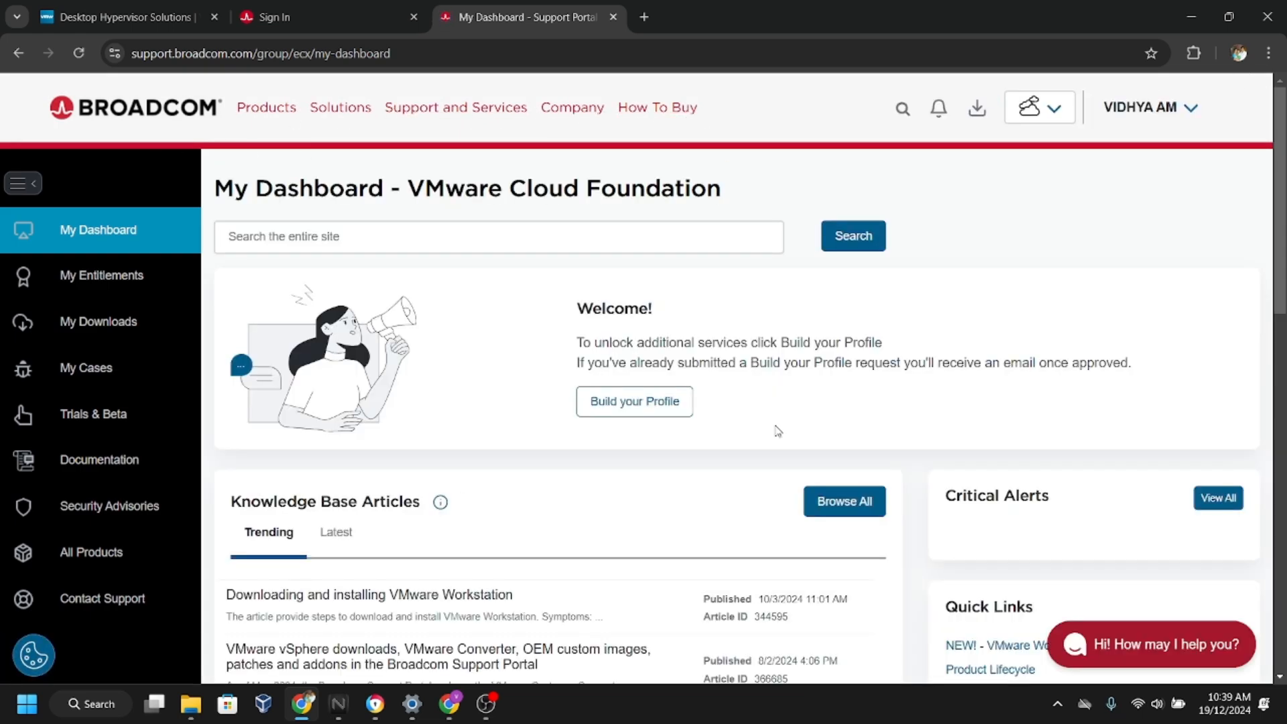
Log out of the Broadcom account and show the VMware Cloud Foundation links in the support site's software categories.
{"action": "left_click", "coordinate": [1189, 109]}
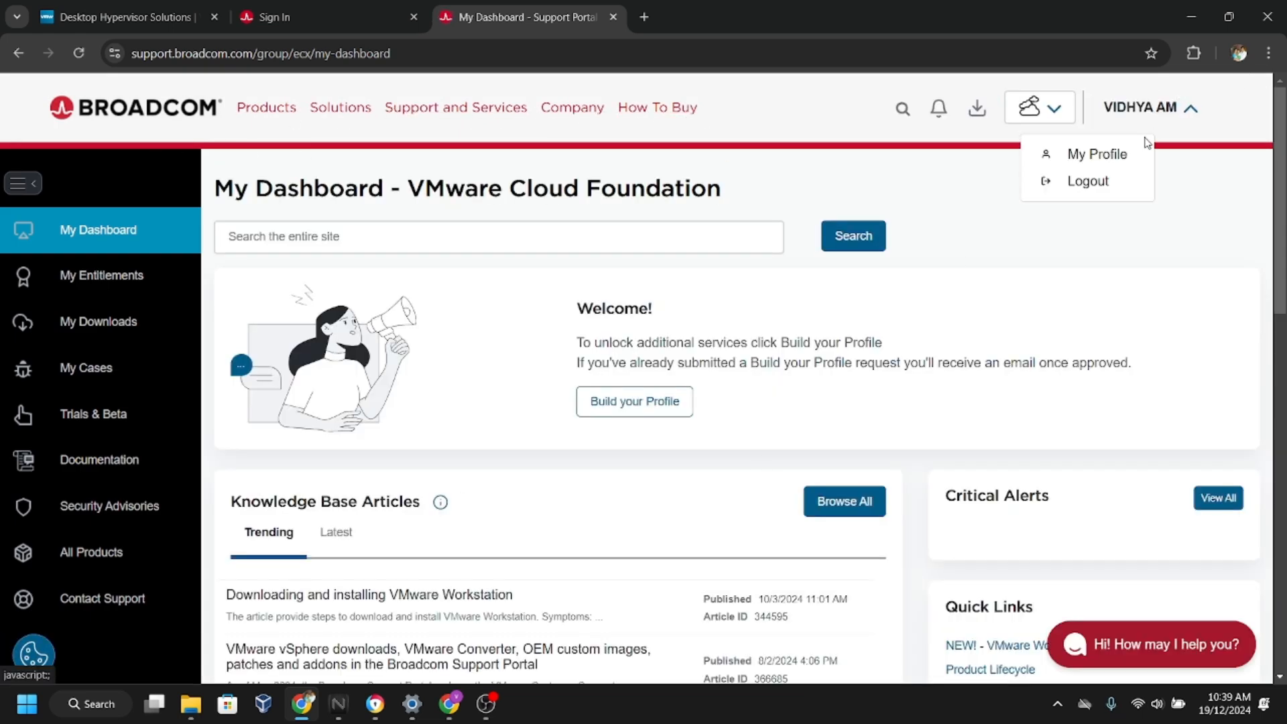
{"action": "left_click", "coordinate": [1109, 178]}
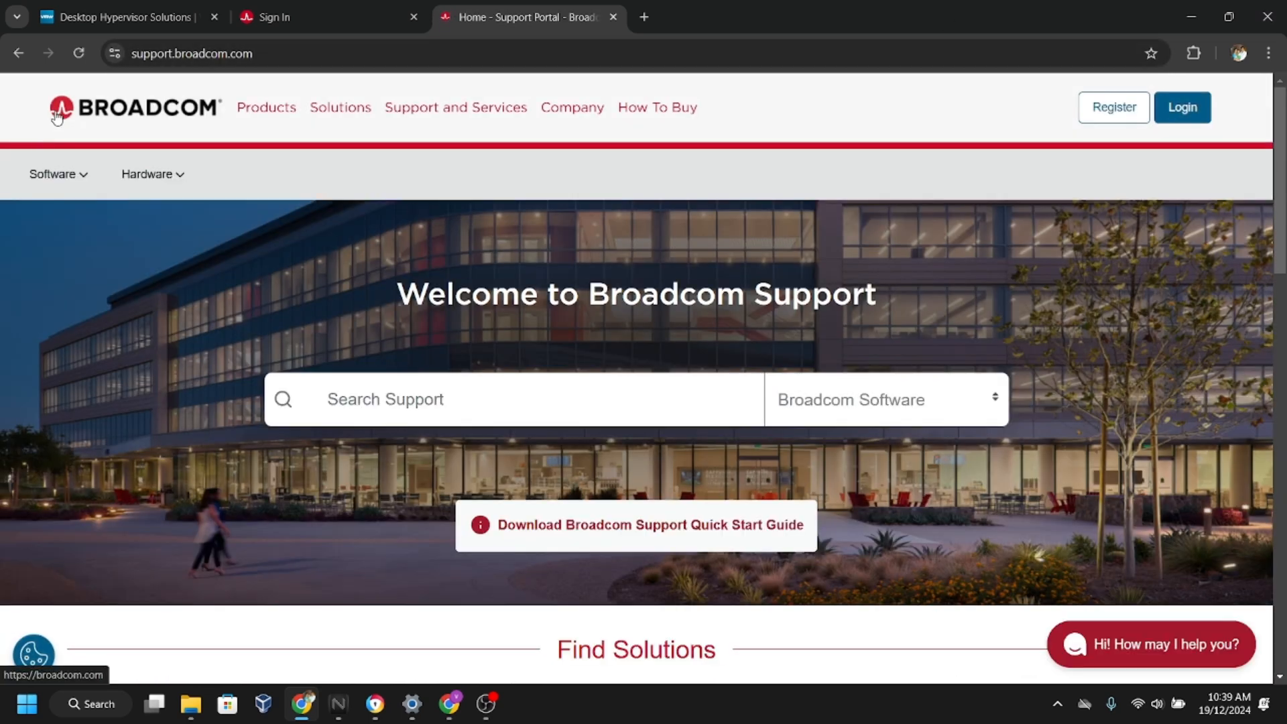
{"action": "left_click", "coordinate": [66, 179]}
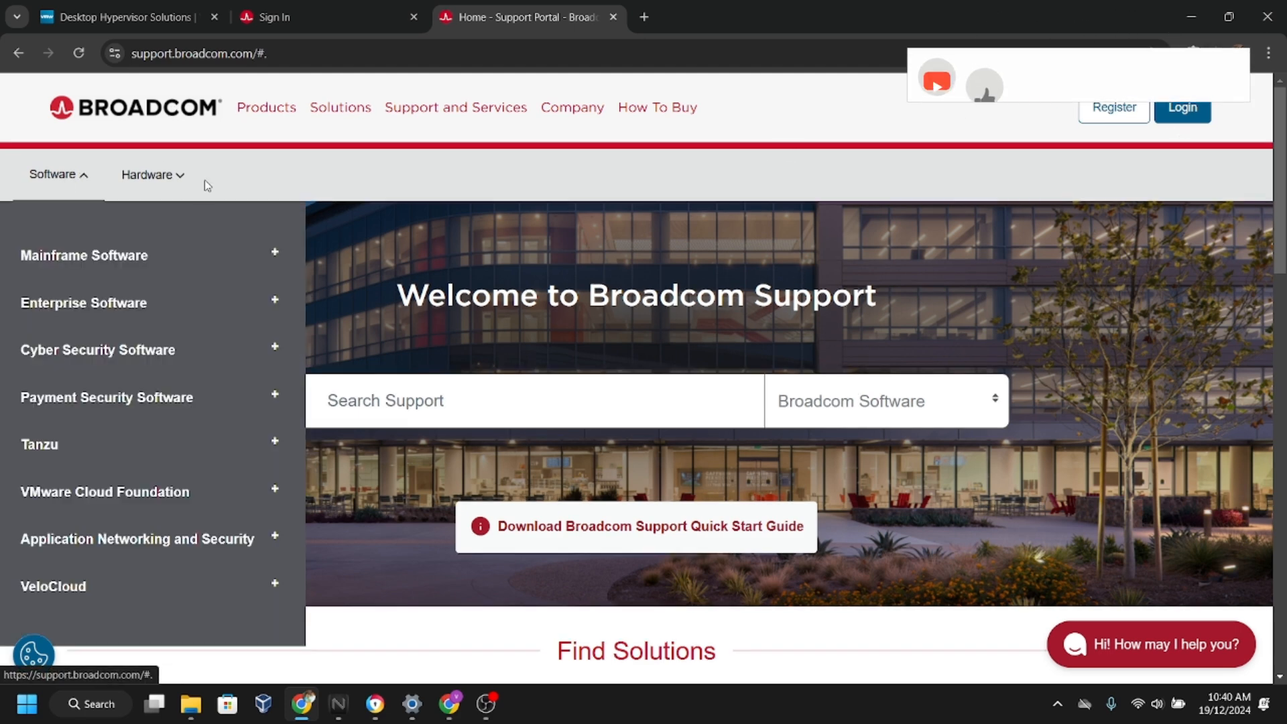
{"action": "left_click", "coordinate": [134, 496]}
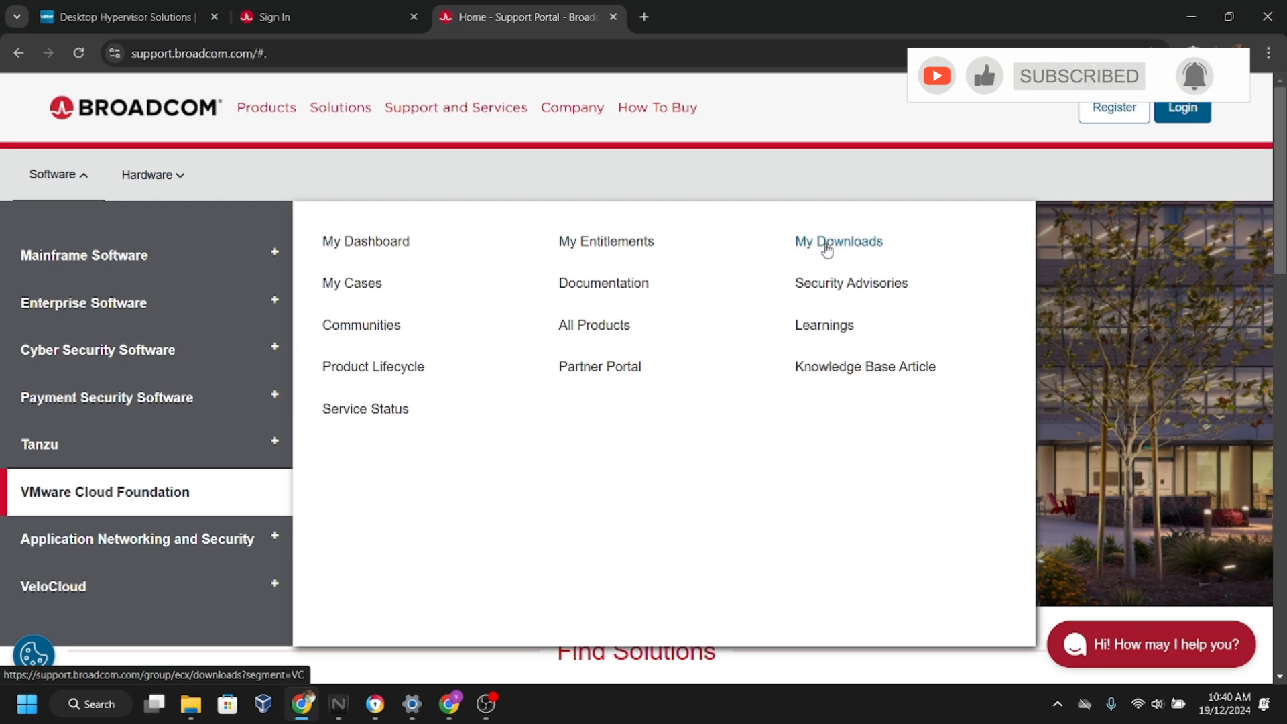
Sign in to Broadcom Support with the other saved username and its account password, without remembering the login.
{"action": "left_click", "coordinate": [1192, 109]}
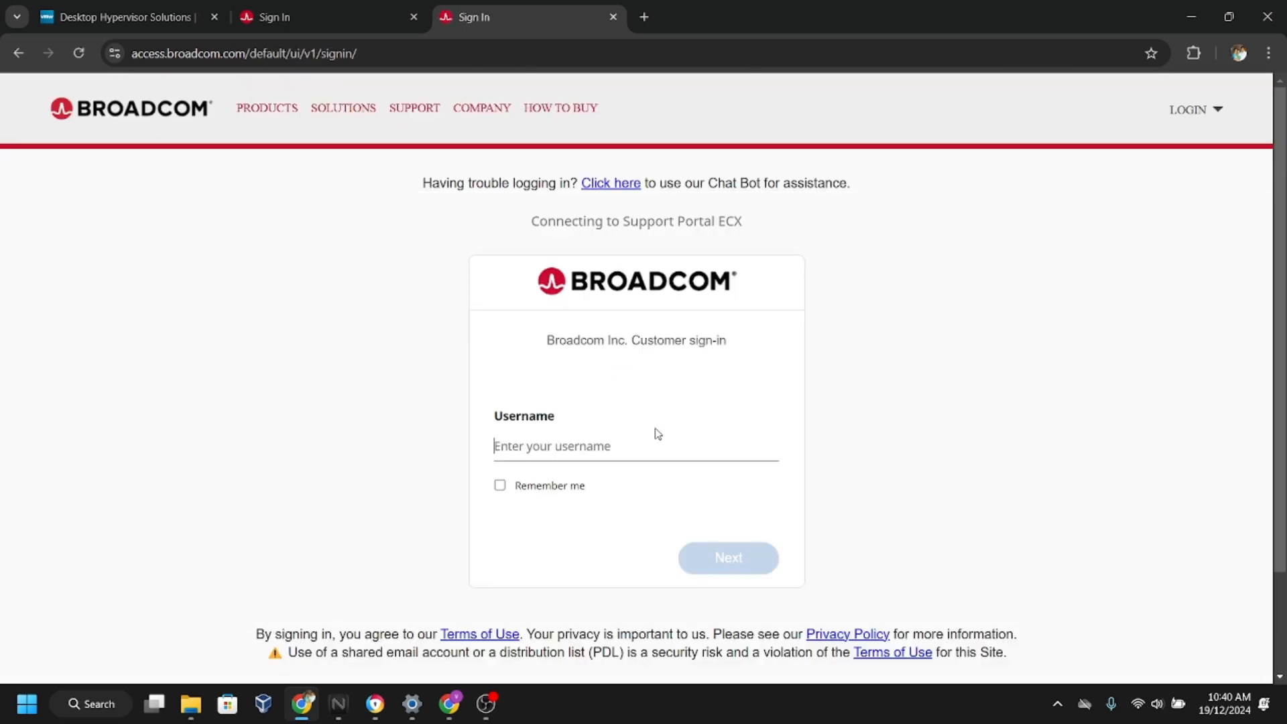
{"action": "left_click", "coordinate": [658, 439]}
{"action": "left_click", "coordinate": [638, 531]}
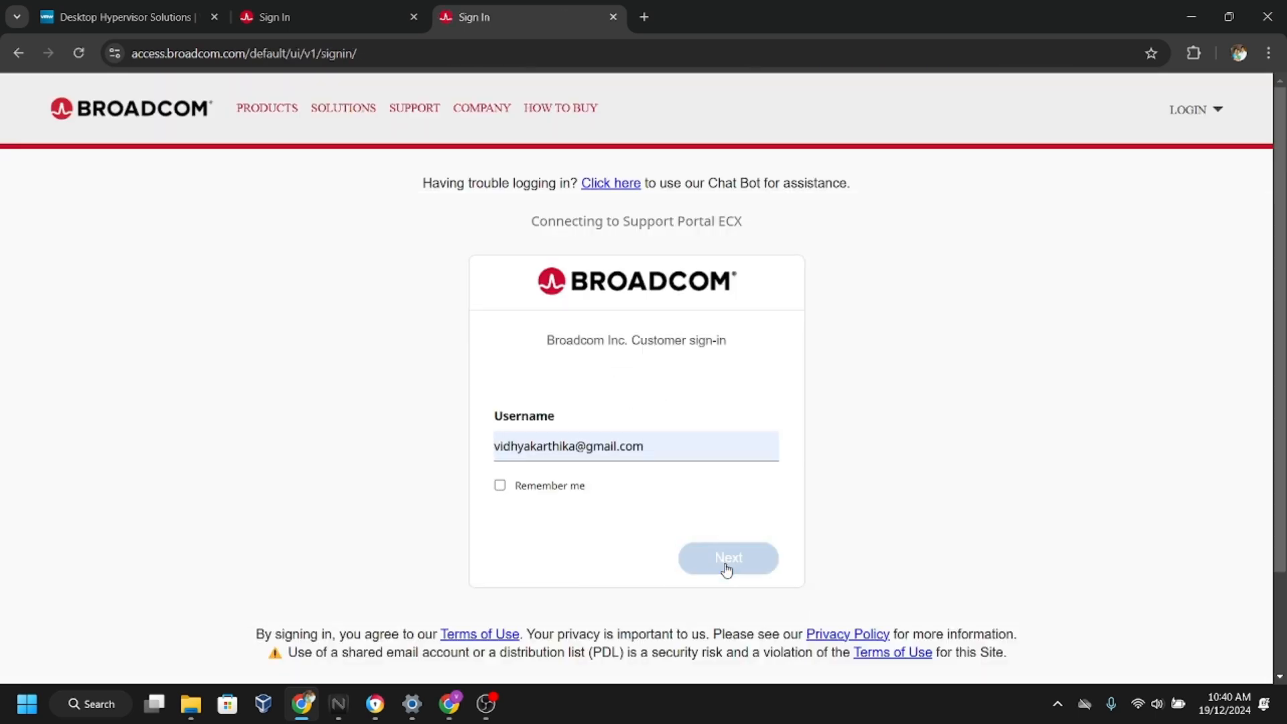
{"action": "left_click", "coordinate": [726, 570]}
{"action": "left_click", "coordinate": [697, 570]}
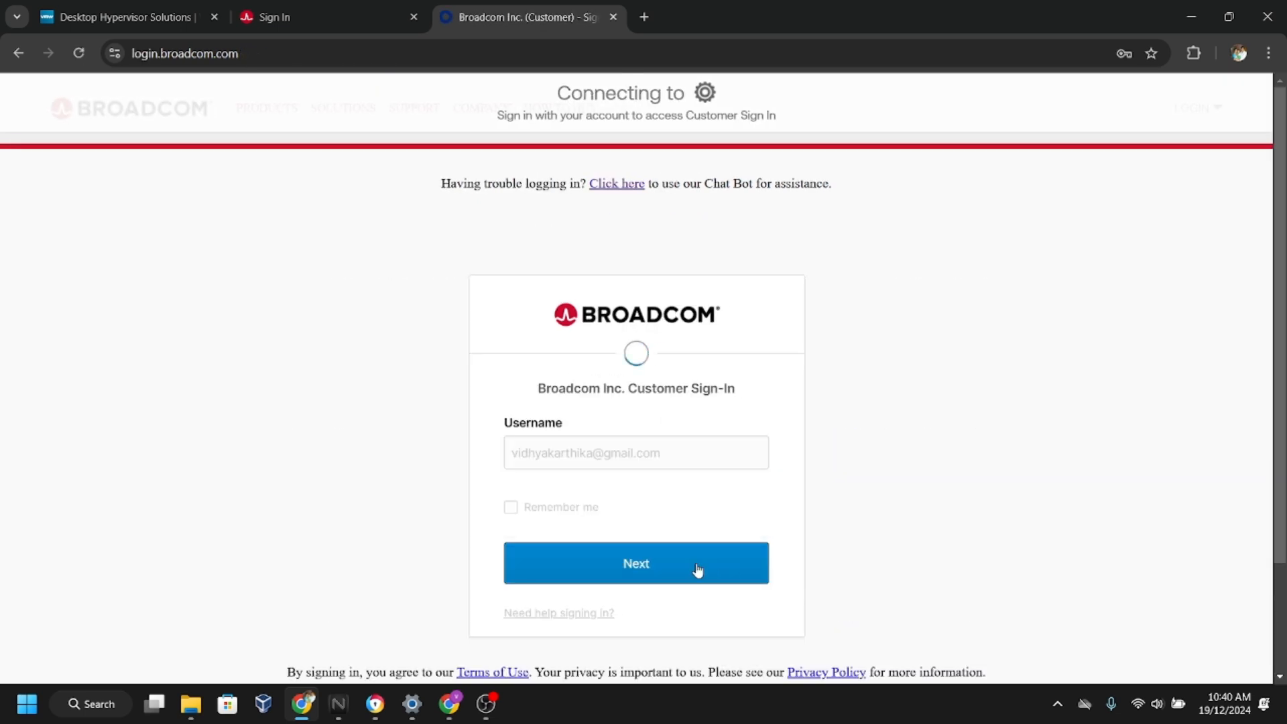
{"action": "left_click", "coordinate": [656, 625]}
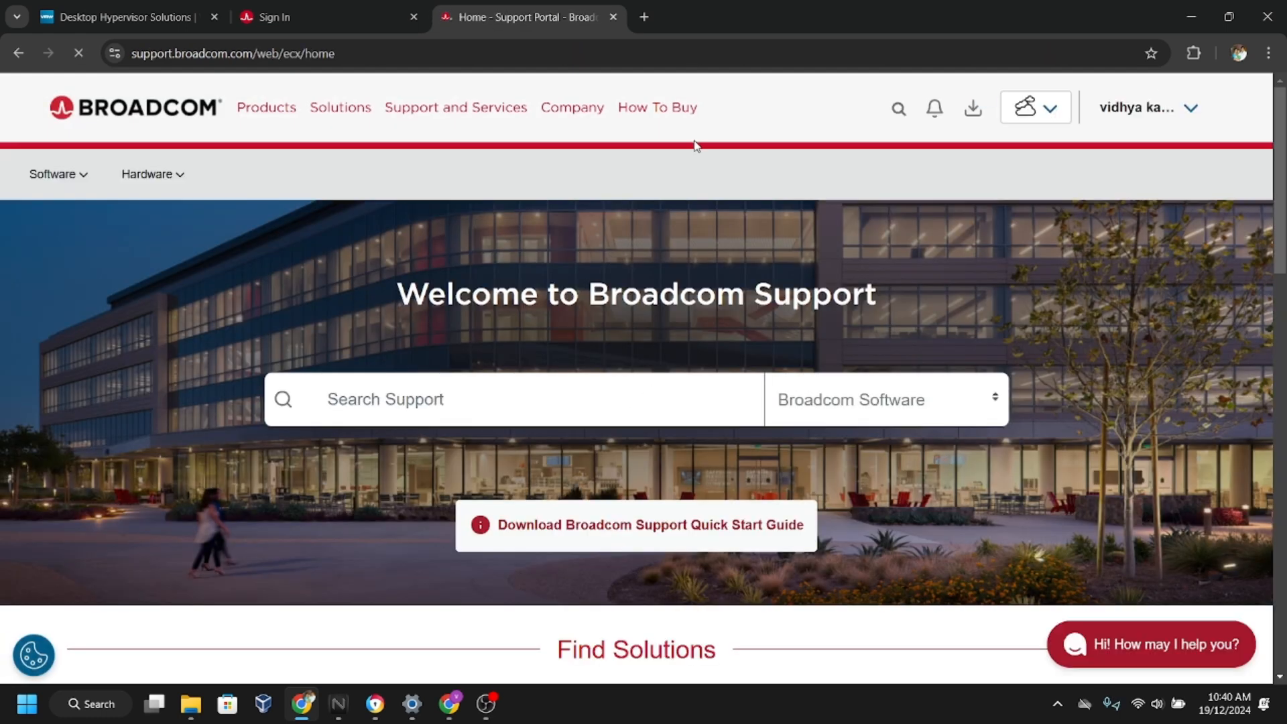
Go to My Downloads for VMware Cloud Foundation software and open the VMware Workstation Pro product.
{"action": "left_click", "coordinate": [67, 176]}
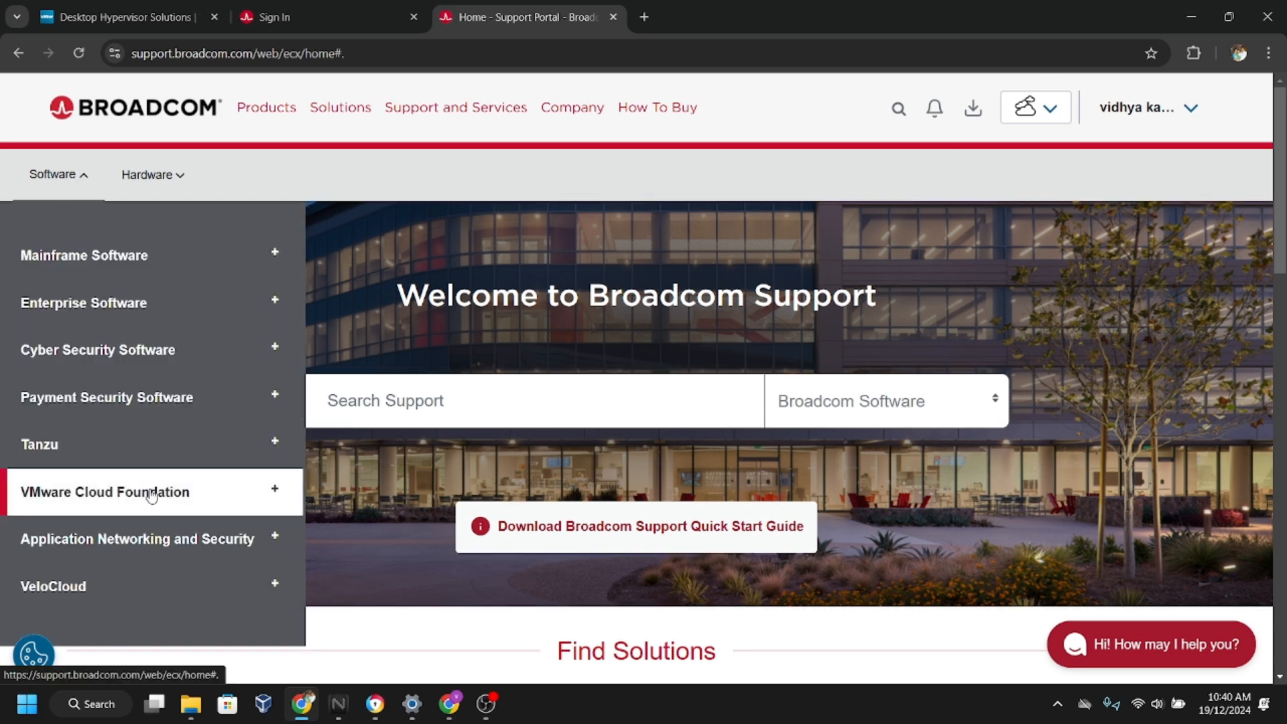
{"action": "mouse_move", "coordinate": [151, 495]}
{"action": "left_click", "coordinate": [840, 244]}
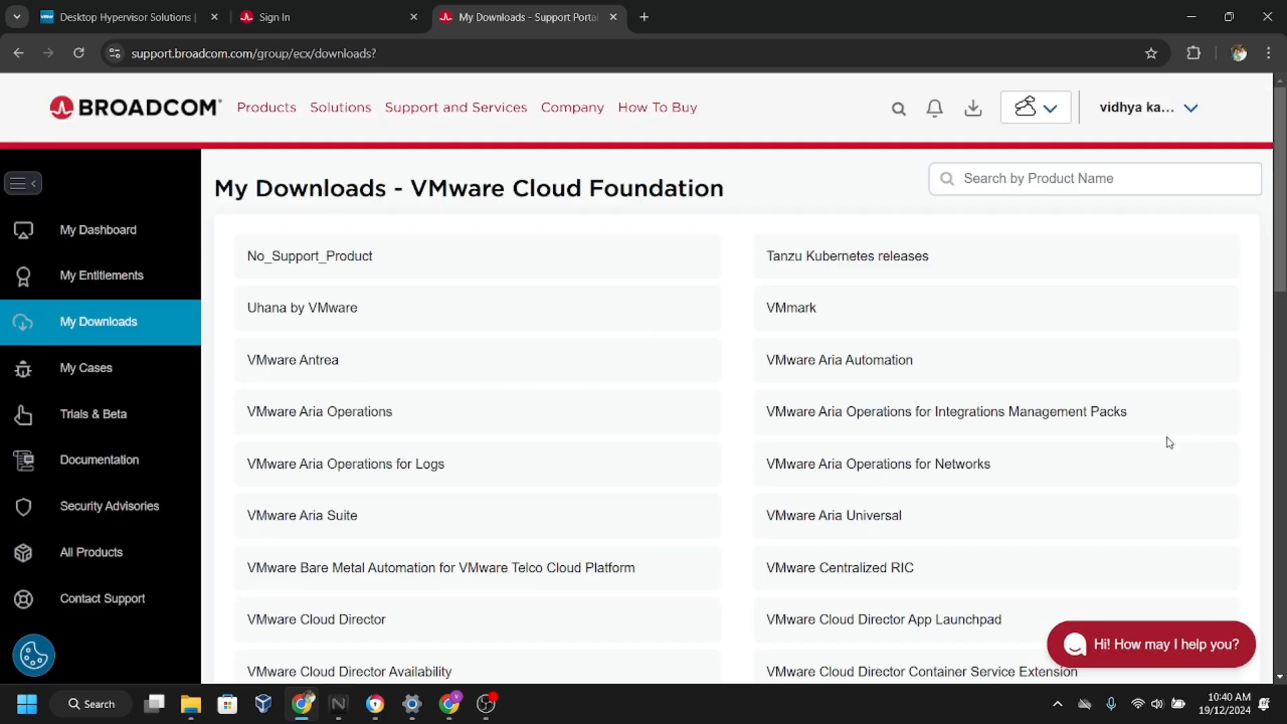
{"action": "scroll", "coordinate": [1170, 443], "scroll_direction": "down", "scroll_amount": 20}
{"action": "left_click", "coordinate": [1187, 474]}
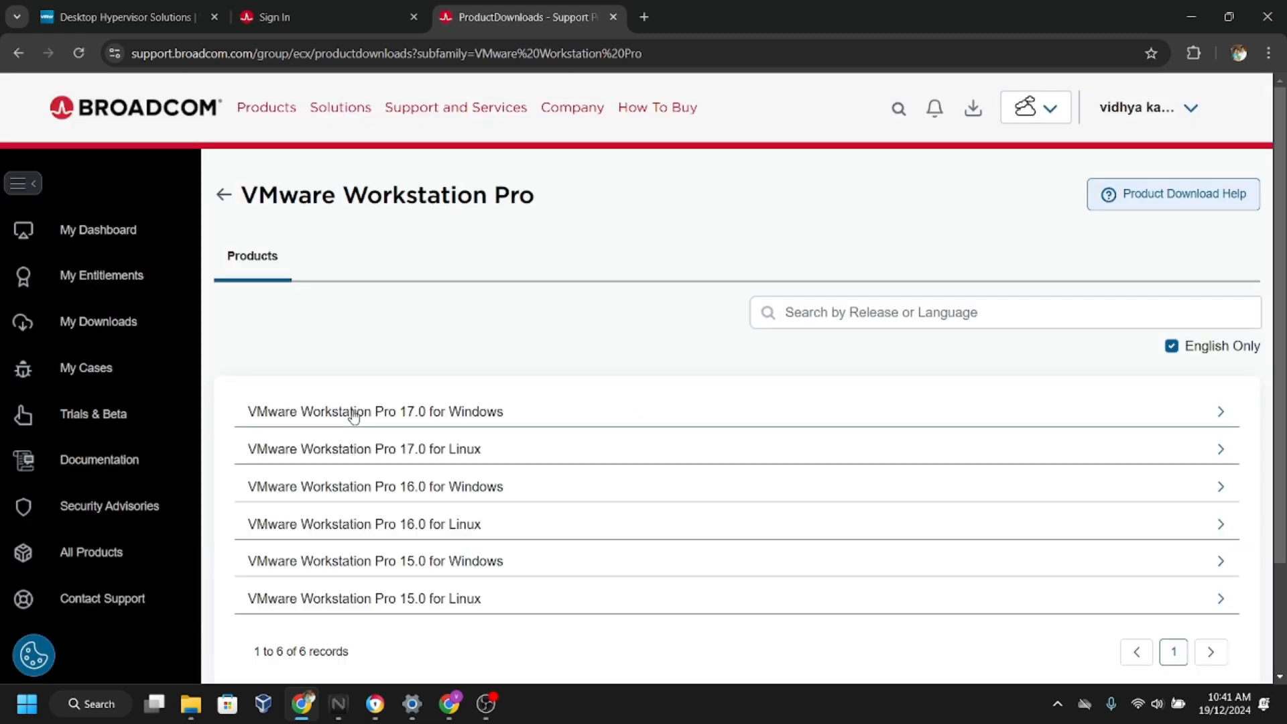
Expand VMware Workstation Pro 17.0 for Windows and open release 17.6.2.
{"action": "scroll", "coordinate": [353, 415], "scroll_direction": "down", "scroll_amount": 2}
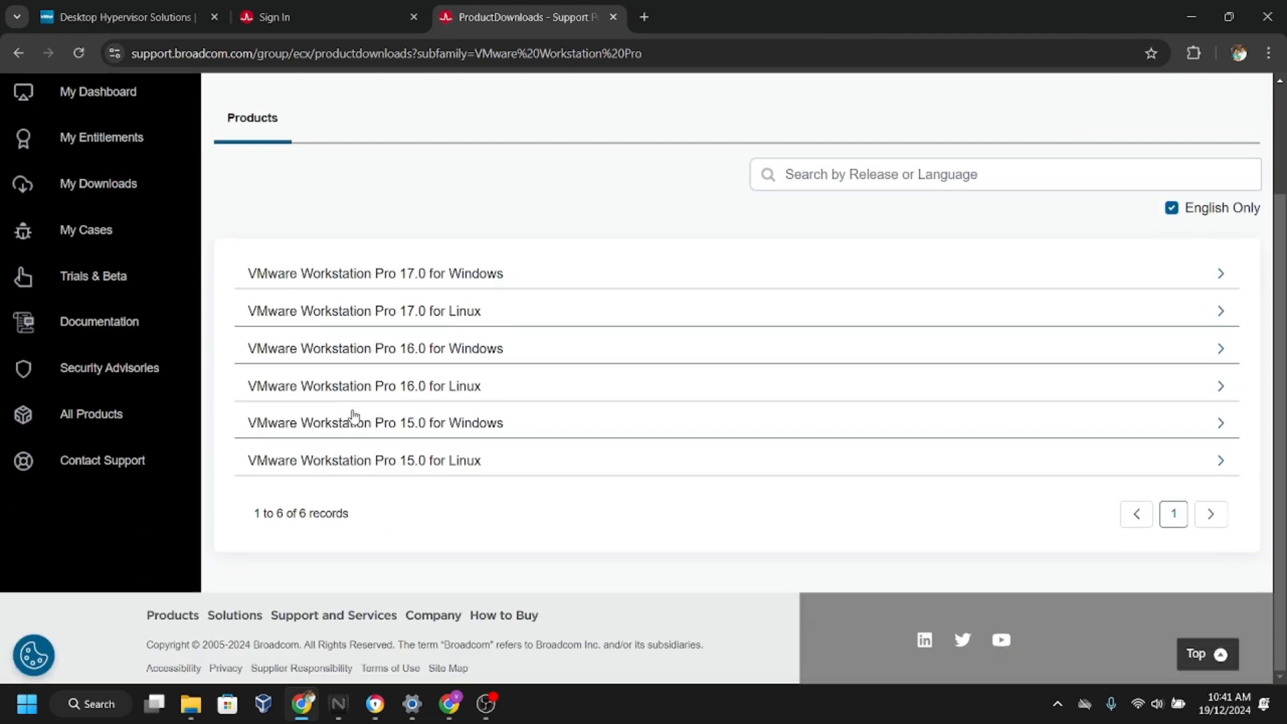
{"action": "left_click", "coordinate": [379, 280]}
{"action": "scroll", "coordinate": [440, 368], "scroll_direction": "down", "scroll_amount": 4}
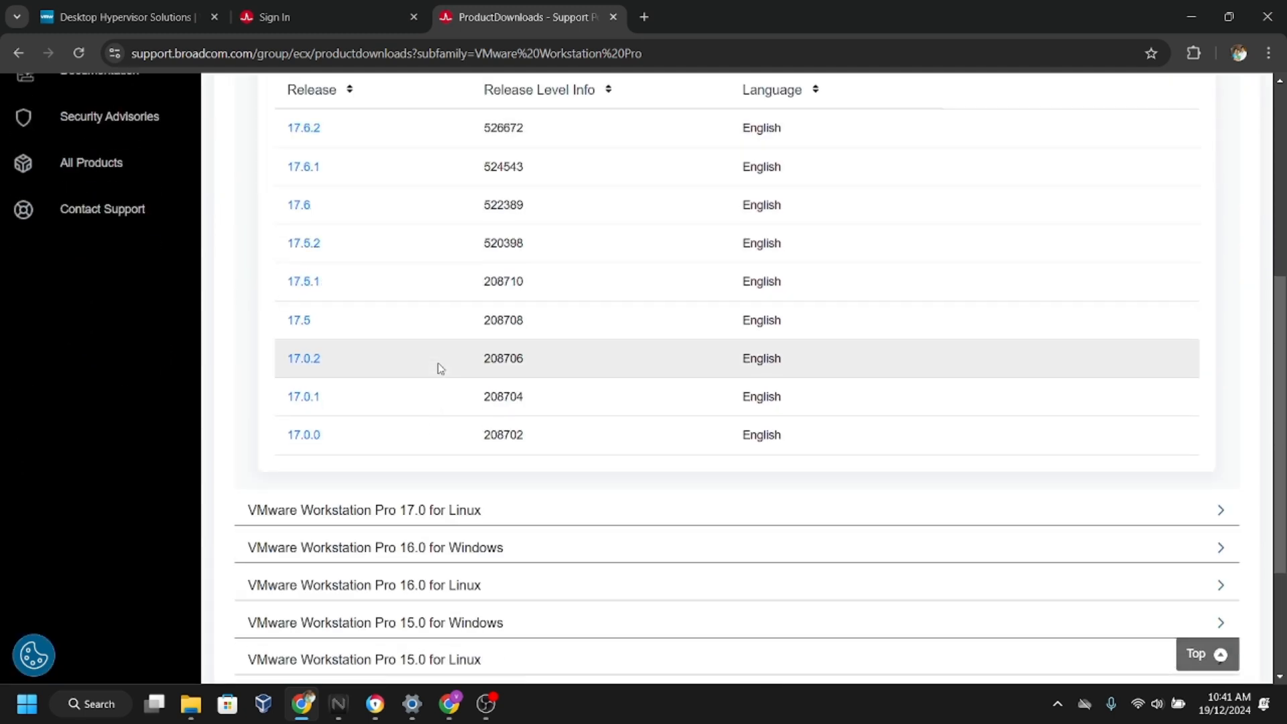
{"action": "scroll", "coordinate": [437, 363], "scroll_direction": "up", "scroll_amount": 3}
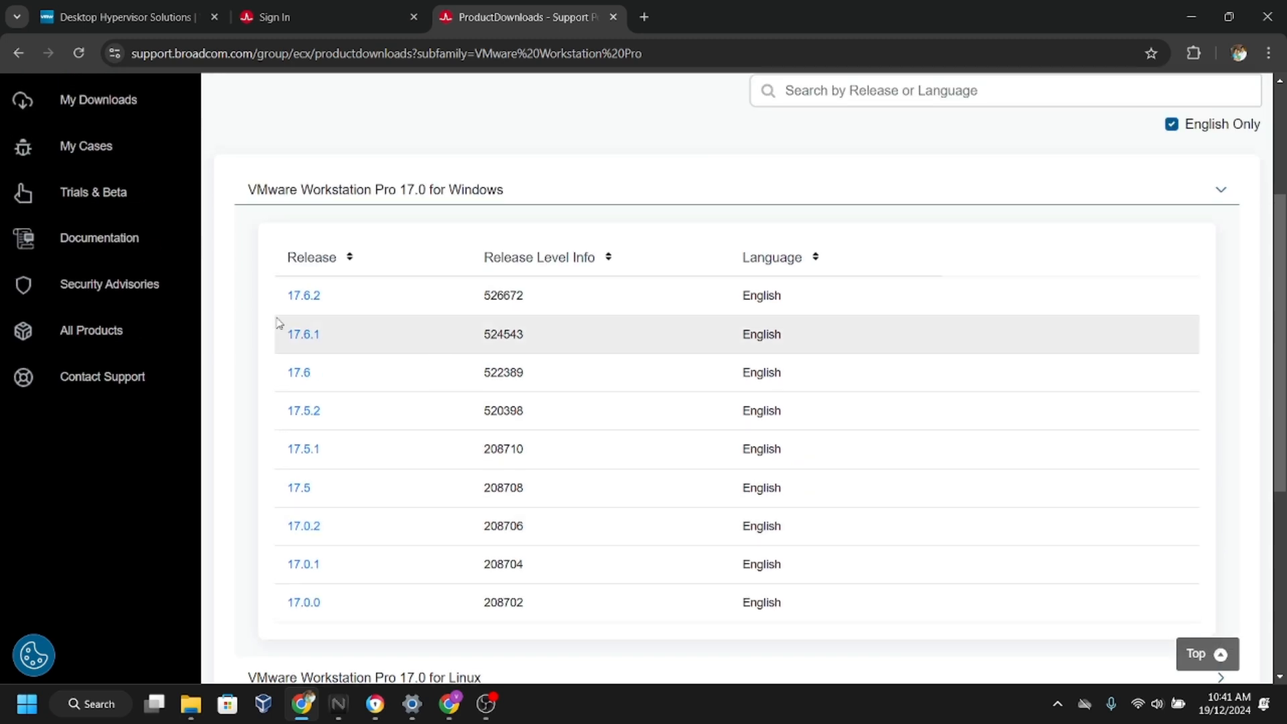
{"action": "left_click", "coordinate": [290, 299]}
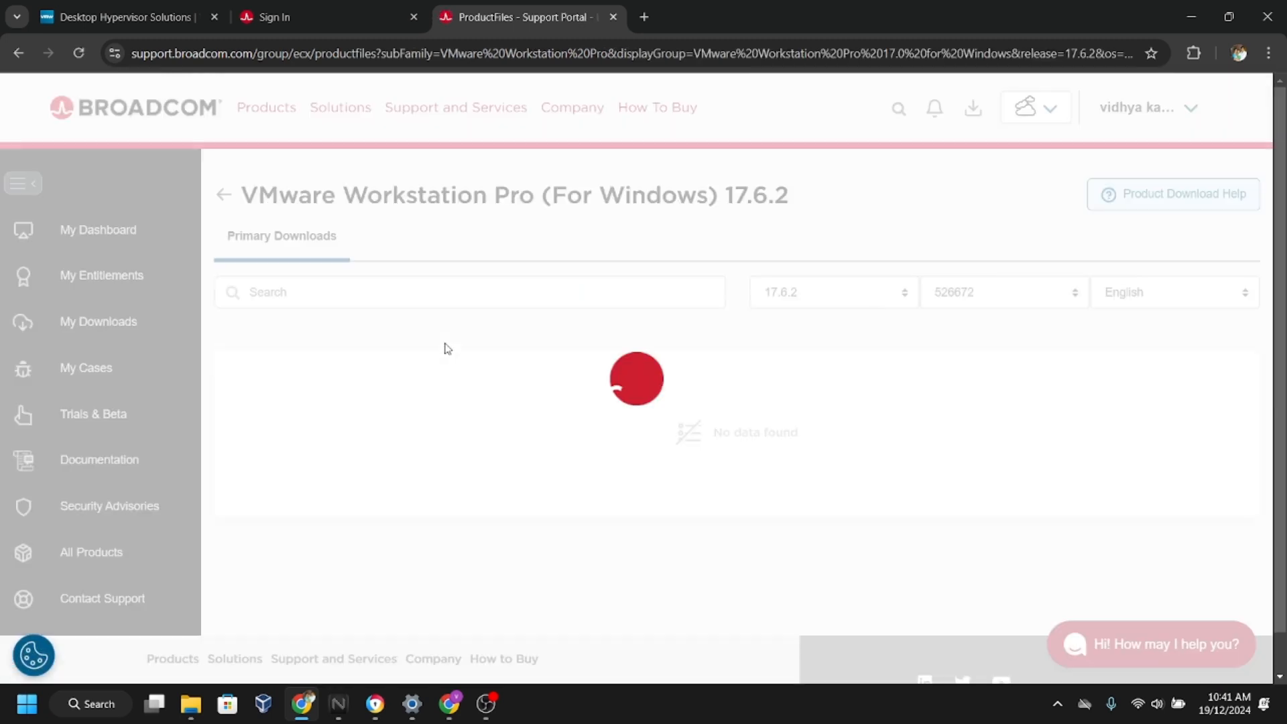
Download the VMware Workstation Pro for Windows 17.6.2 installer file.
{"action": "scroll", "coordinate": [447, 348], "scroll_direction": "down", "scroll_amount": 3}
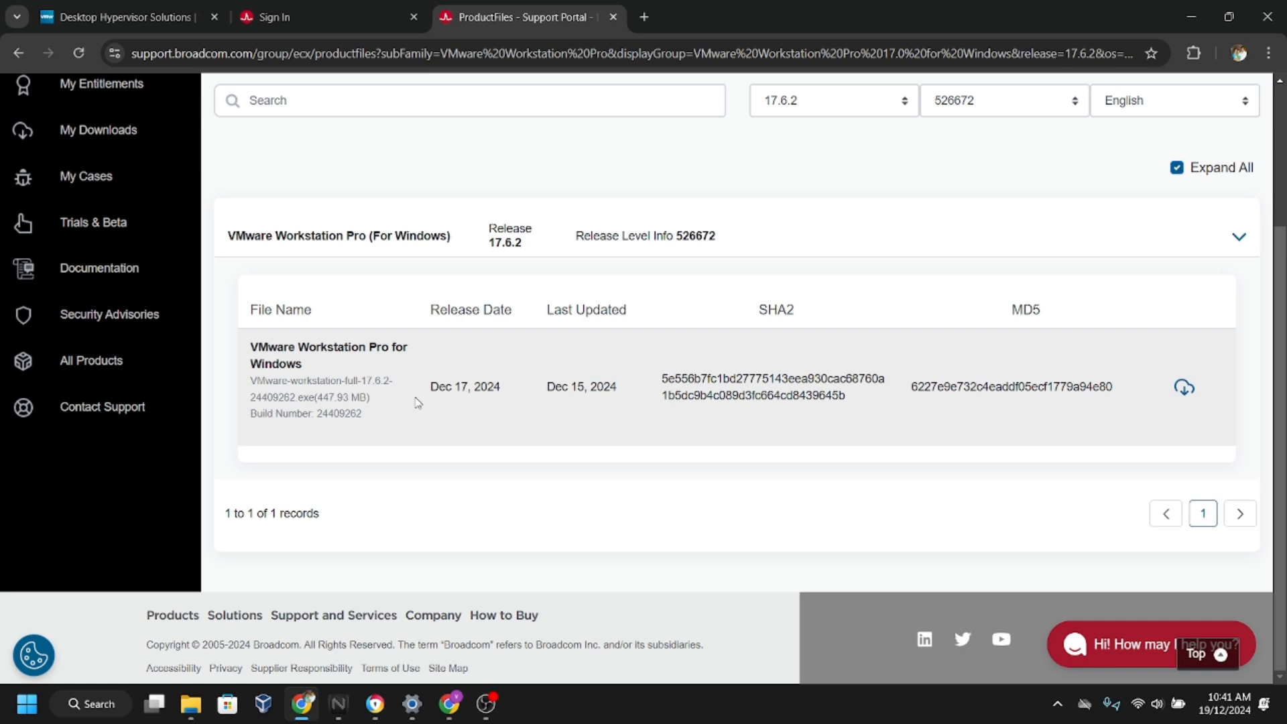
{"action": "scroll", "coordinate": [421, 401], "scroll_direction": "up", "scroll_amount": 3}
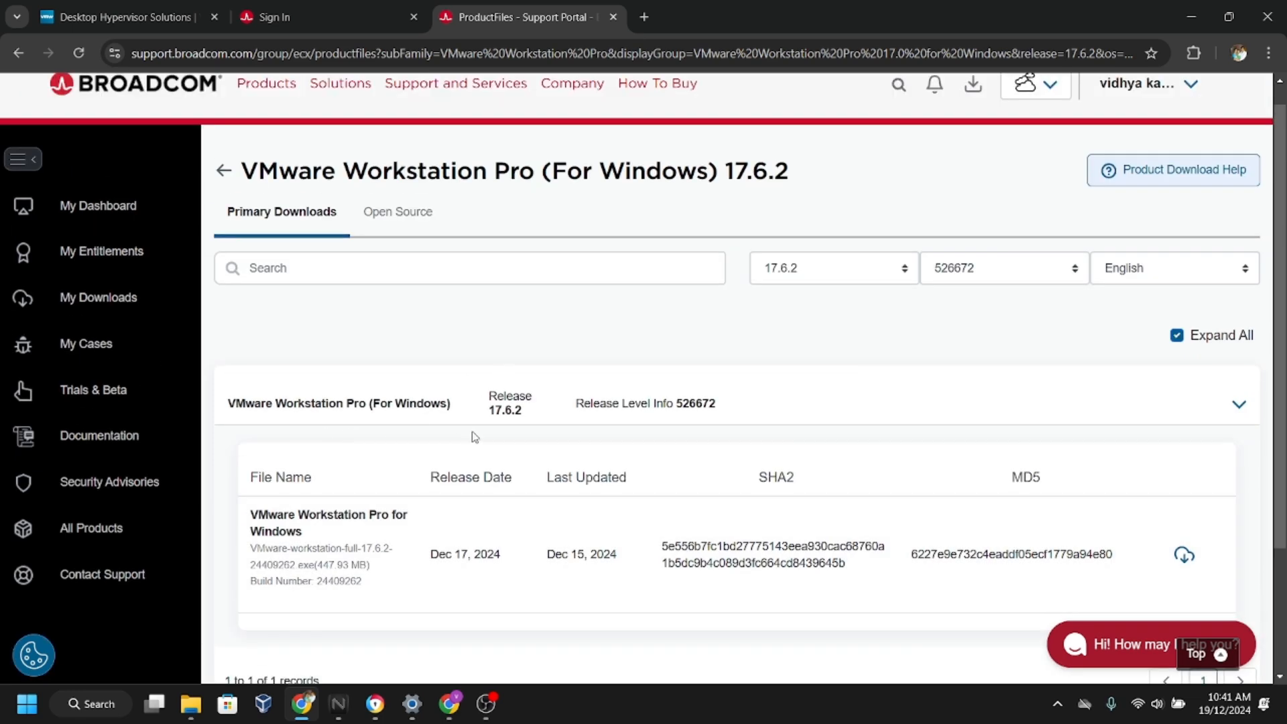
{"action": "scroll", "coordinate": [475, 437], "scroll_direction": "down", "scroll_amount": 3}
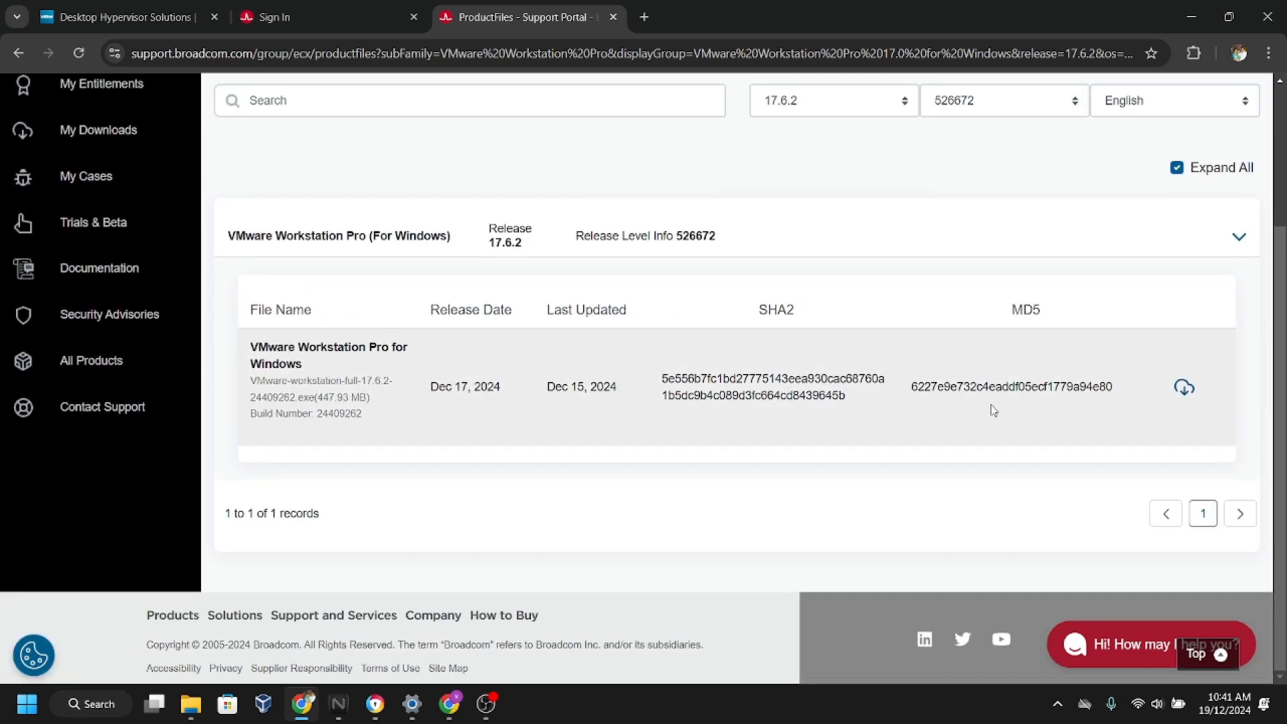
{"action": "left_click", "coordinate": [1183, 387]}
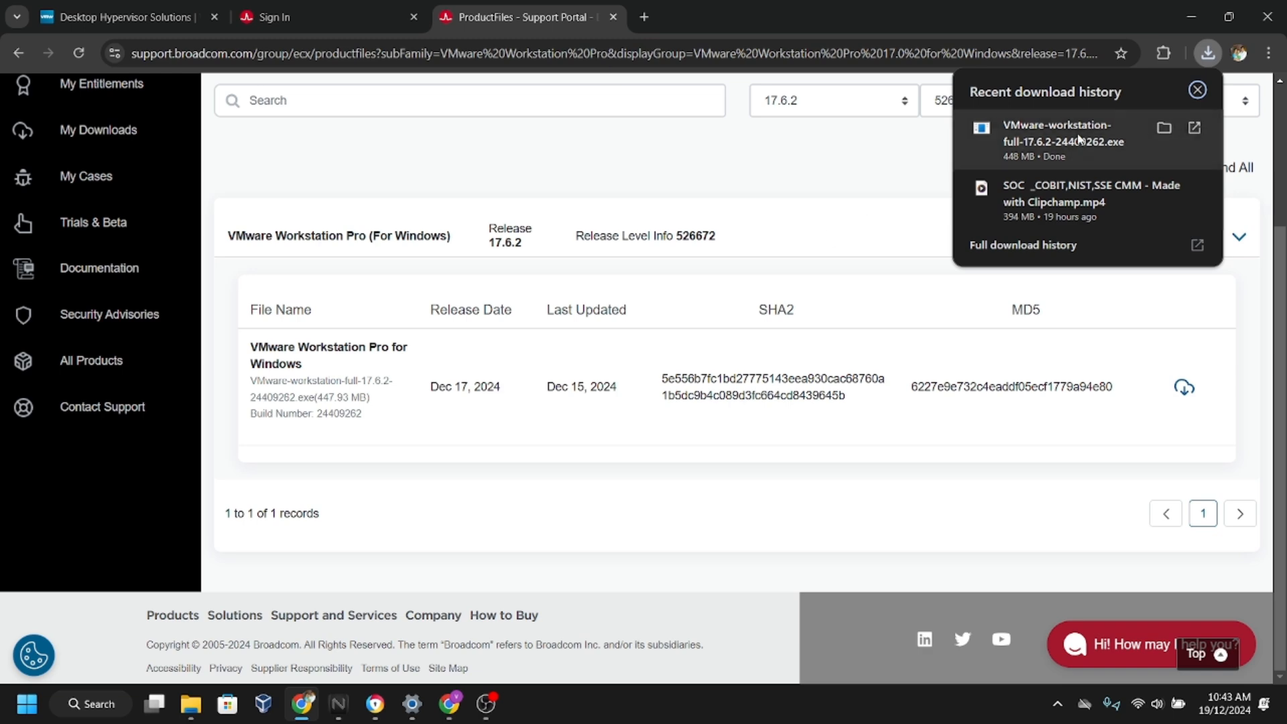
Locate the downloaded VMware-workstation-full-17.6.2-24409262 file in its folder and launch its setup wizard.
{"action": "left_click", "coordinate": [1164, 128]}
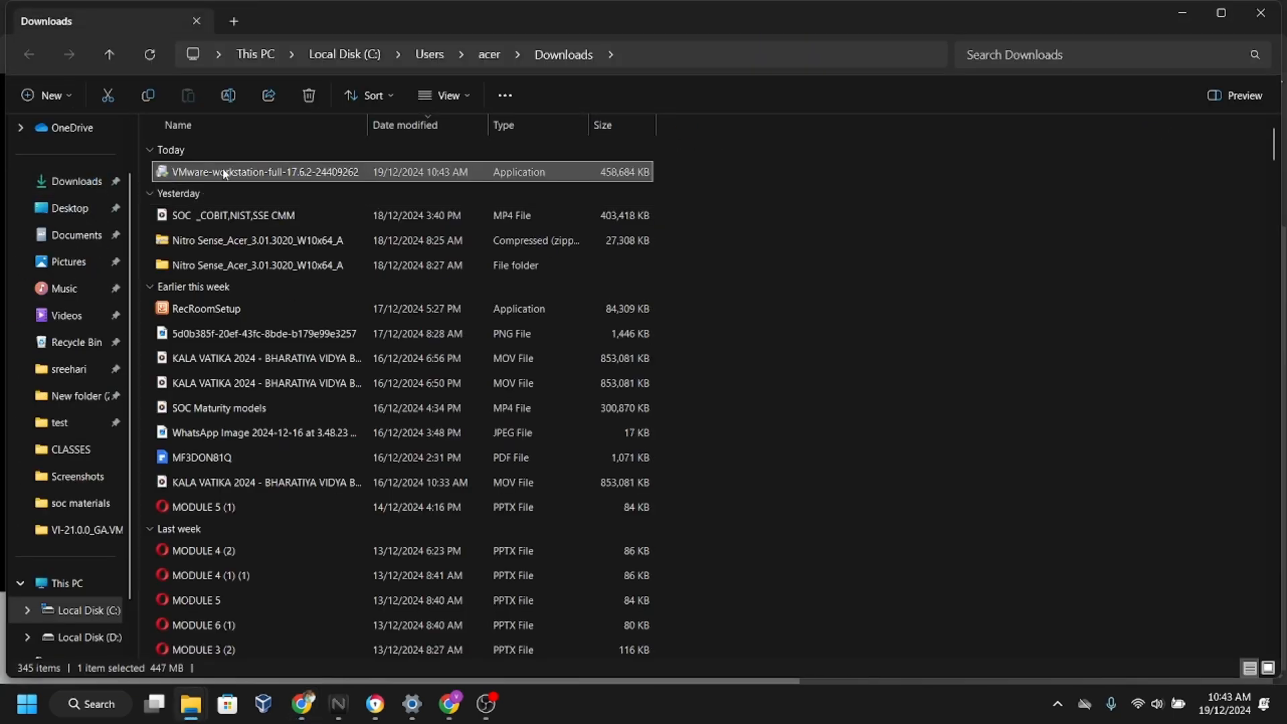
{"action": "double_click", "coordinate": [225, 173]}
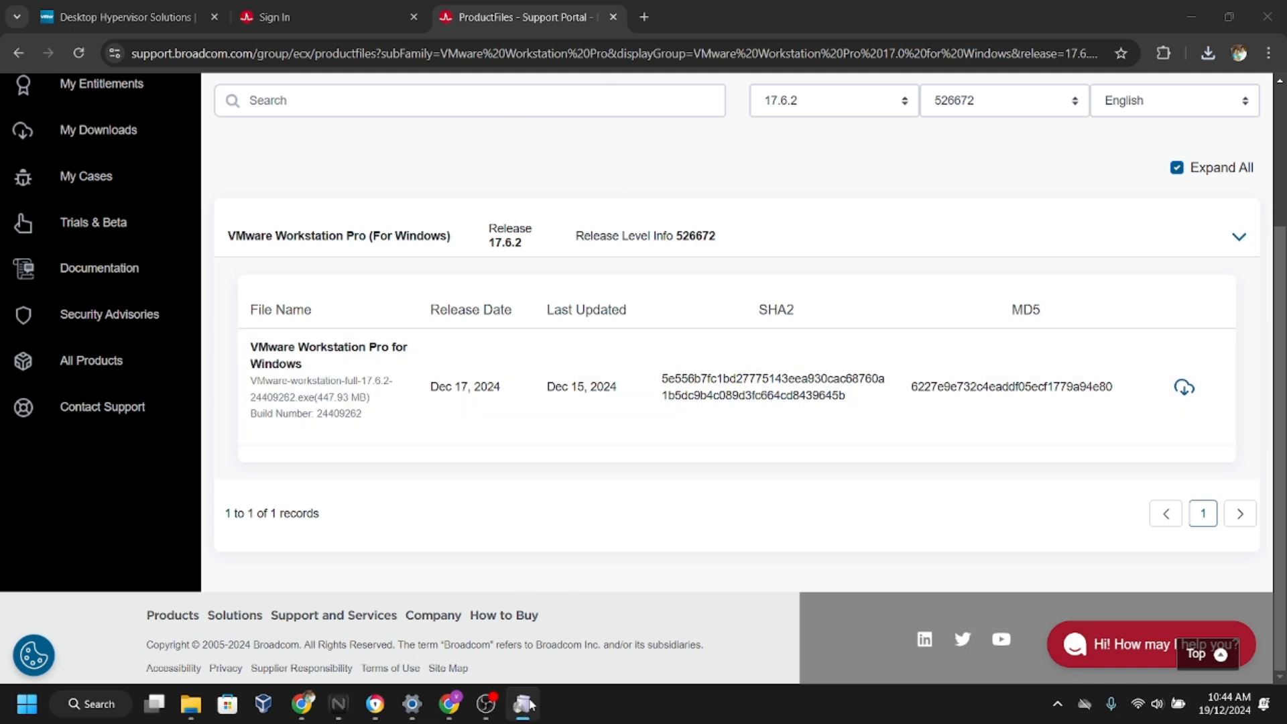
{"action": "left_click", "coordinate": [525, 706]}
{"action": "left_click", "coordinate": [524, 705]}
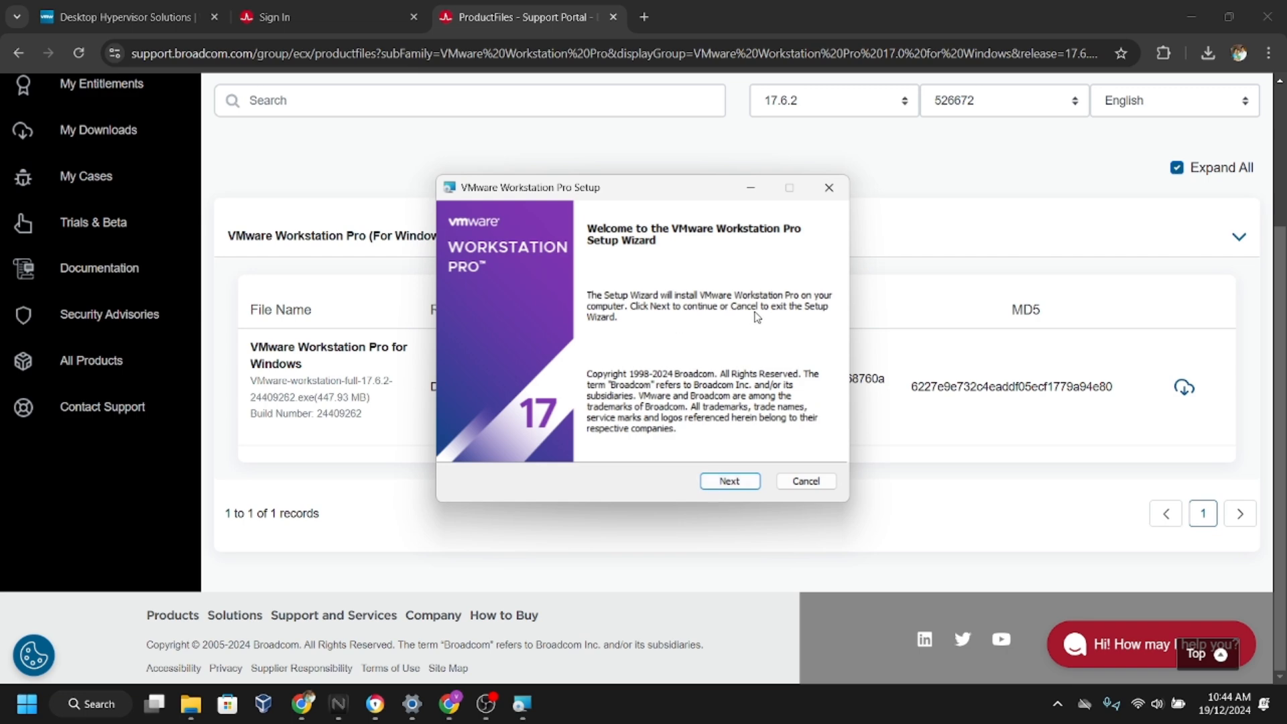
Proceed past the setup welcome page and accept the End-User License Agreement to reach Compatible Setup.
{"action": "left_click", "coordinate": [729, 481]}
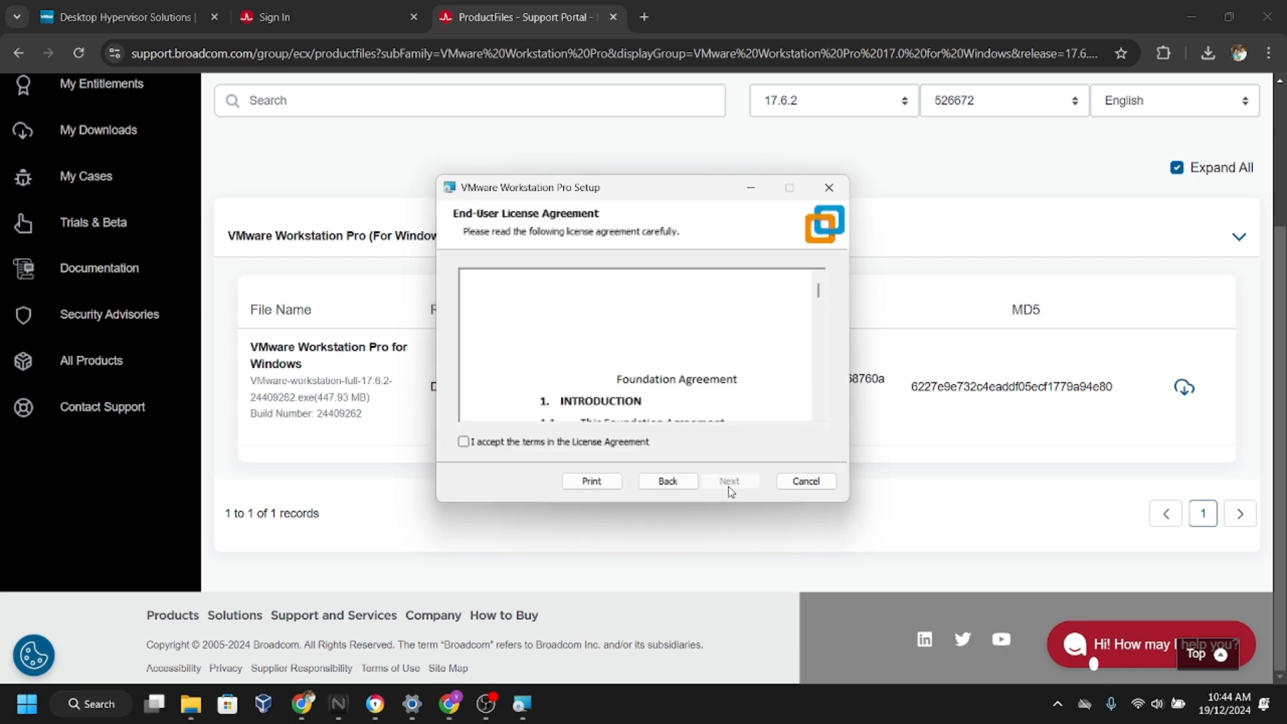
{"action": "left_click", "coordinate": [464, 443]}
{"action": "scroll", "coordinate": [637, 345], "scroll_direction": "down", "scroll_amount": 5}
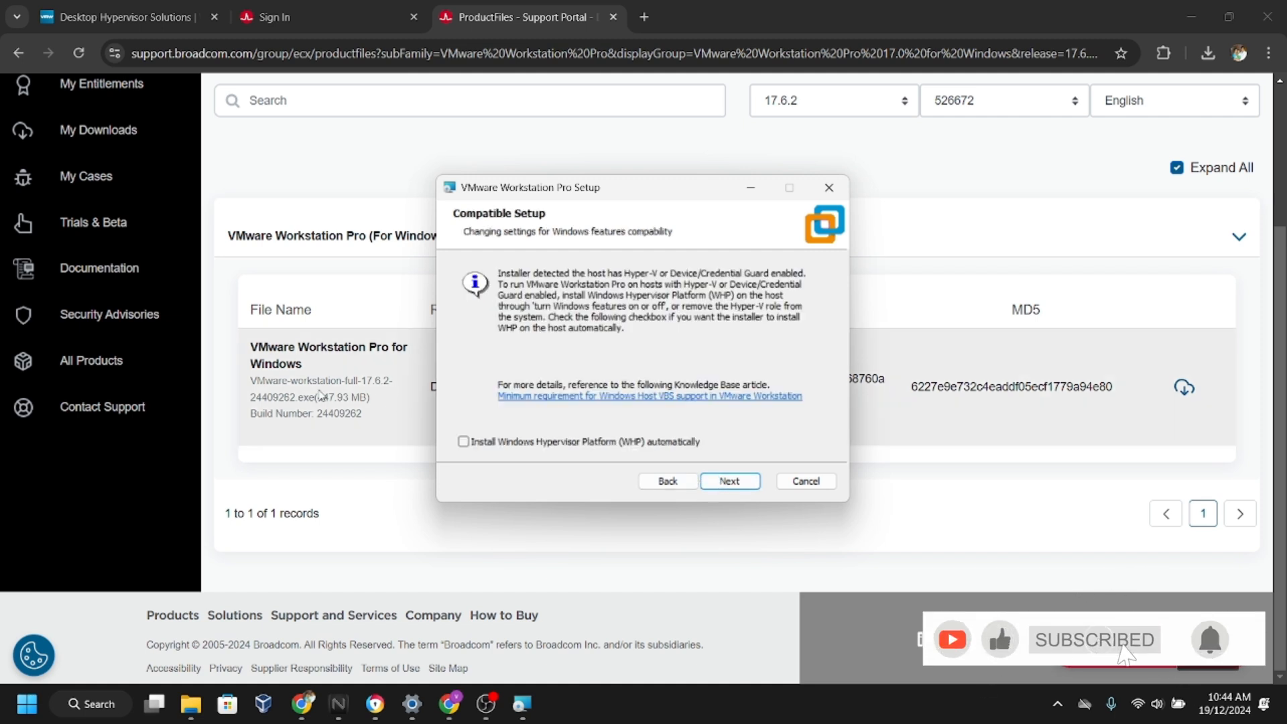
Continue setup without automatic WHP installation, keeping the default install folder, console tools in system PATH, and Desktop and Start Menu shortcuts.
{"action": "left_click", "coordinate": [729, 481]}
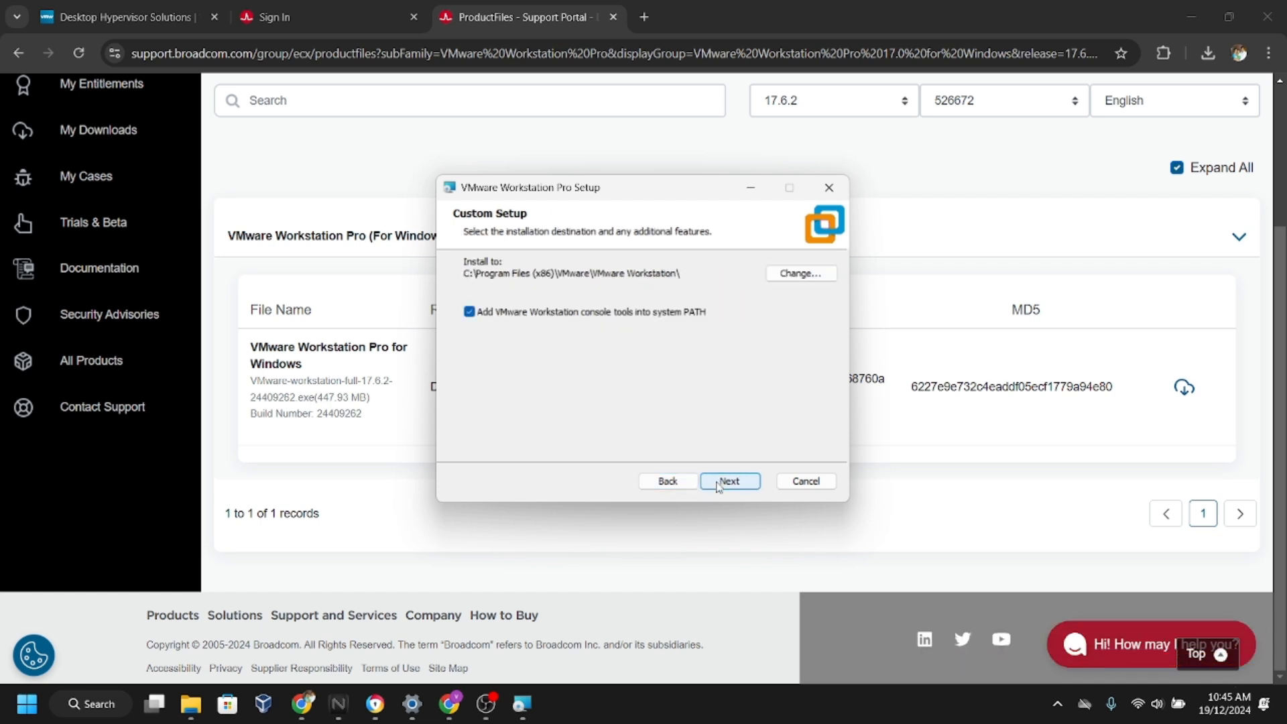
{"action": "left_click", "coordinate": [720, 484]}
{"action": "left_click", "coordinate": [720, 484]}
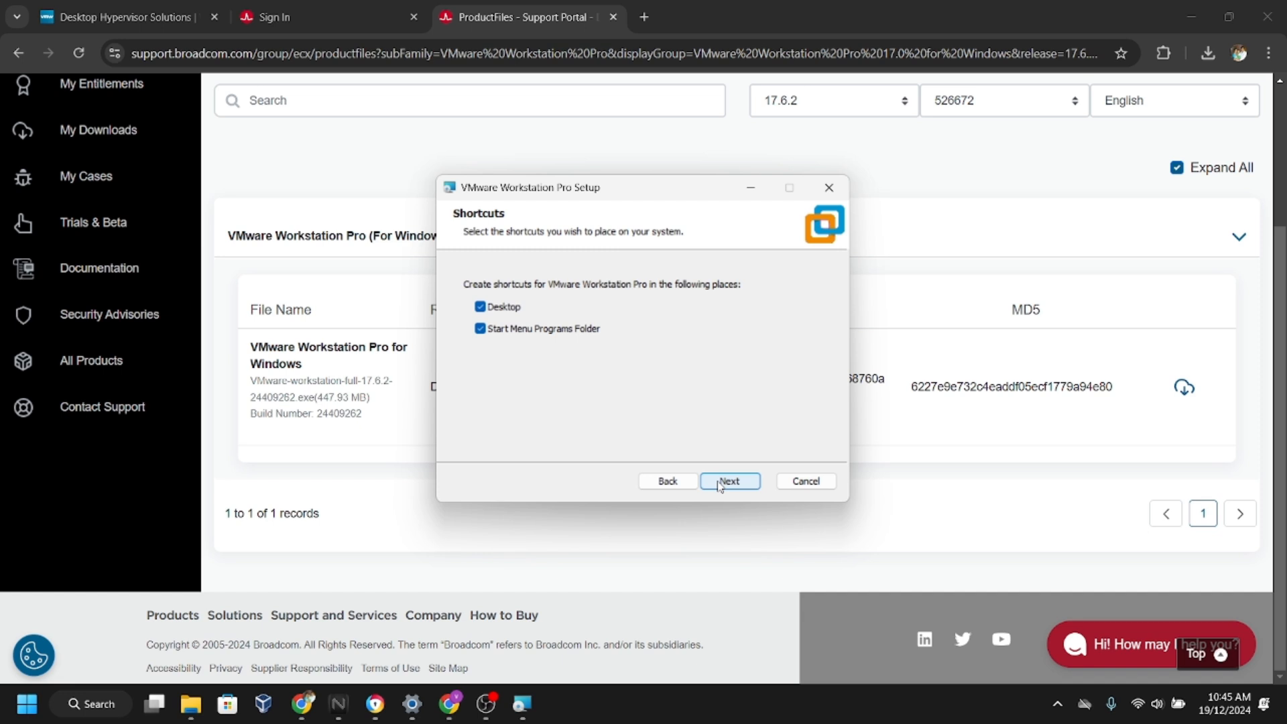
{"action": "left_click", "coordinate": [720, 484]}
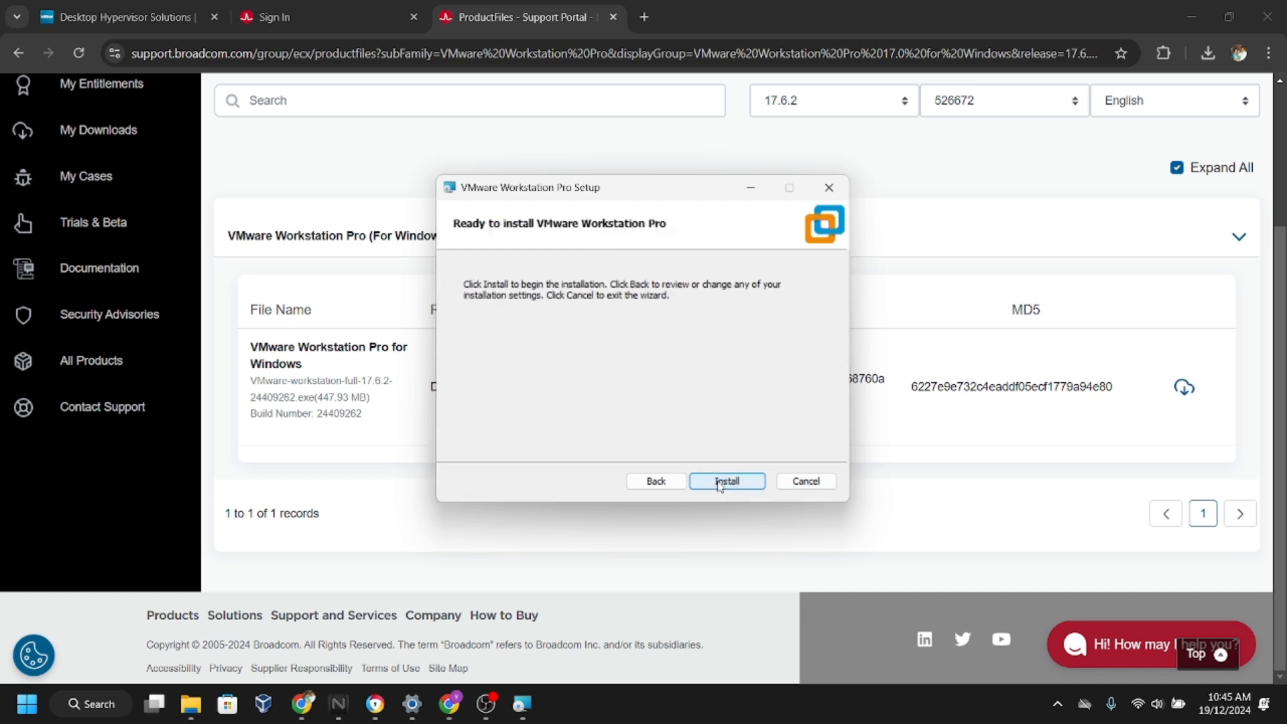
Install VMware Workstation Pro, dismissing the shortcut warning, and close the completed setup wizard.
{"action": "left_click", "coordinate": [720, 482]}
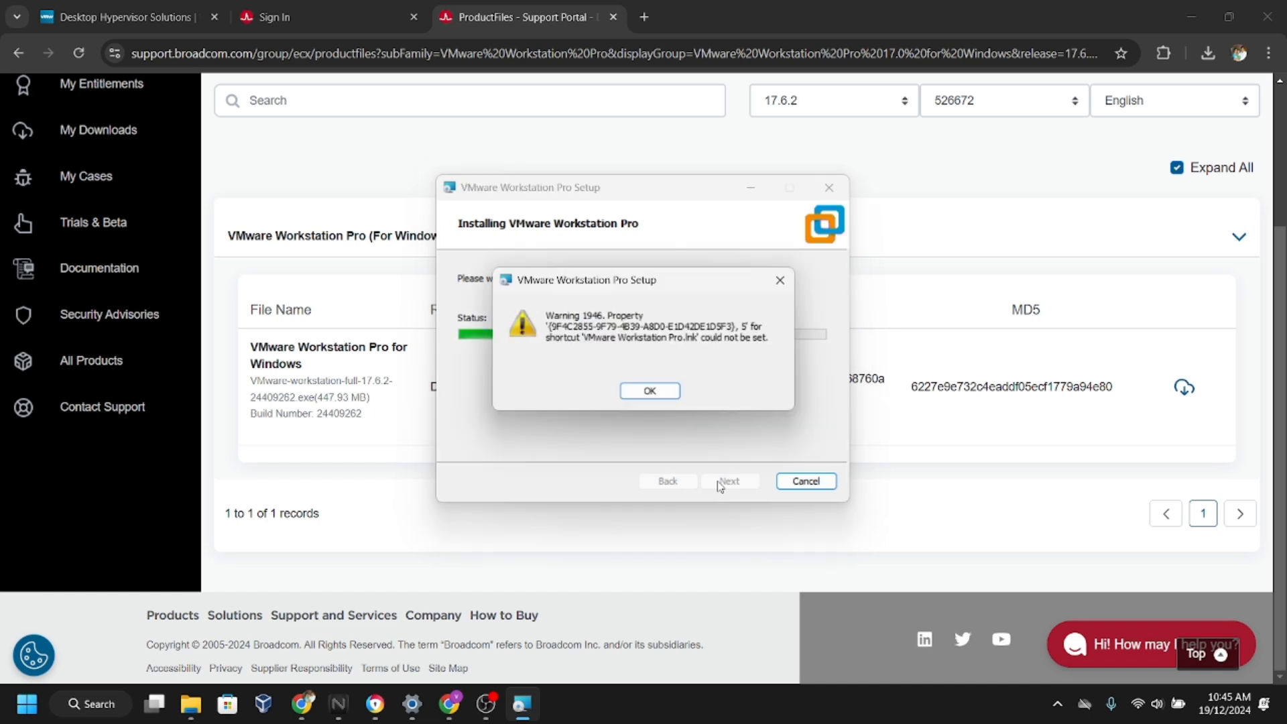
{"action": "left_click", "coordinate": [655, 390]}
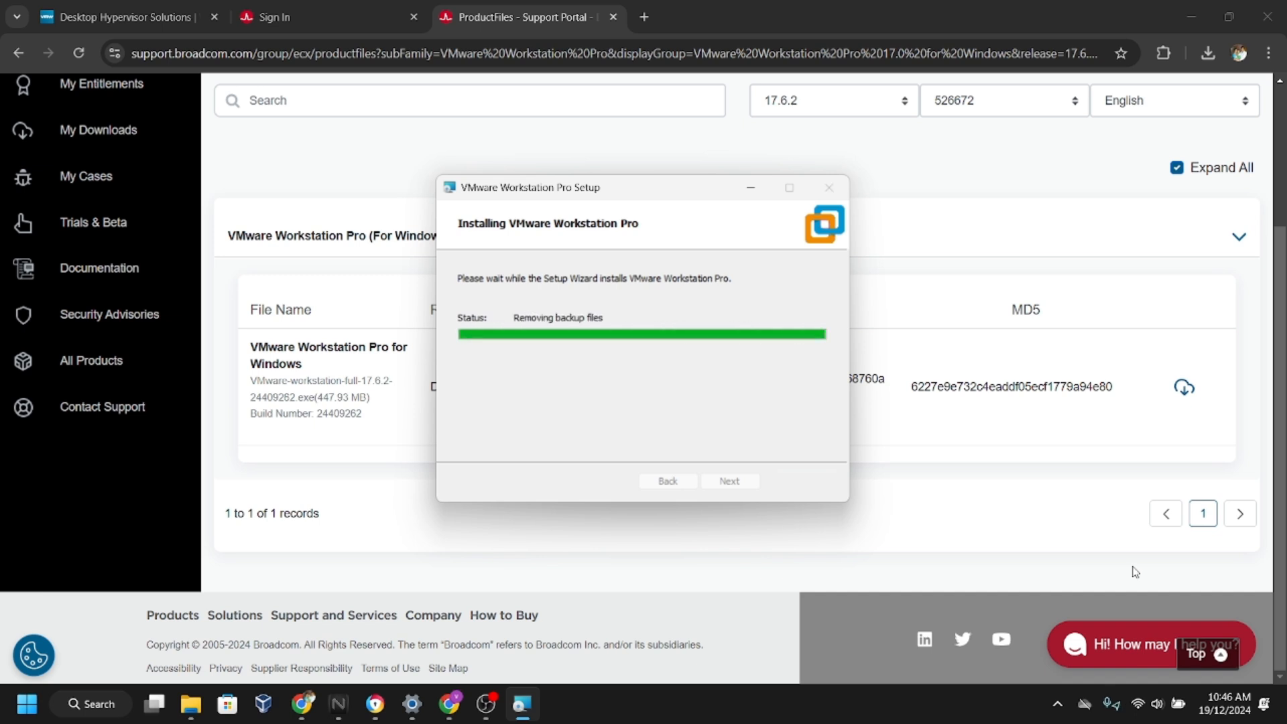
{"action": "left_click", "coordinate": [810, 486]}
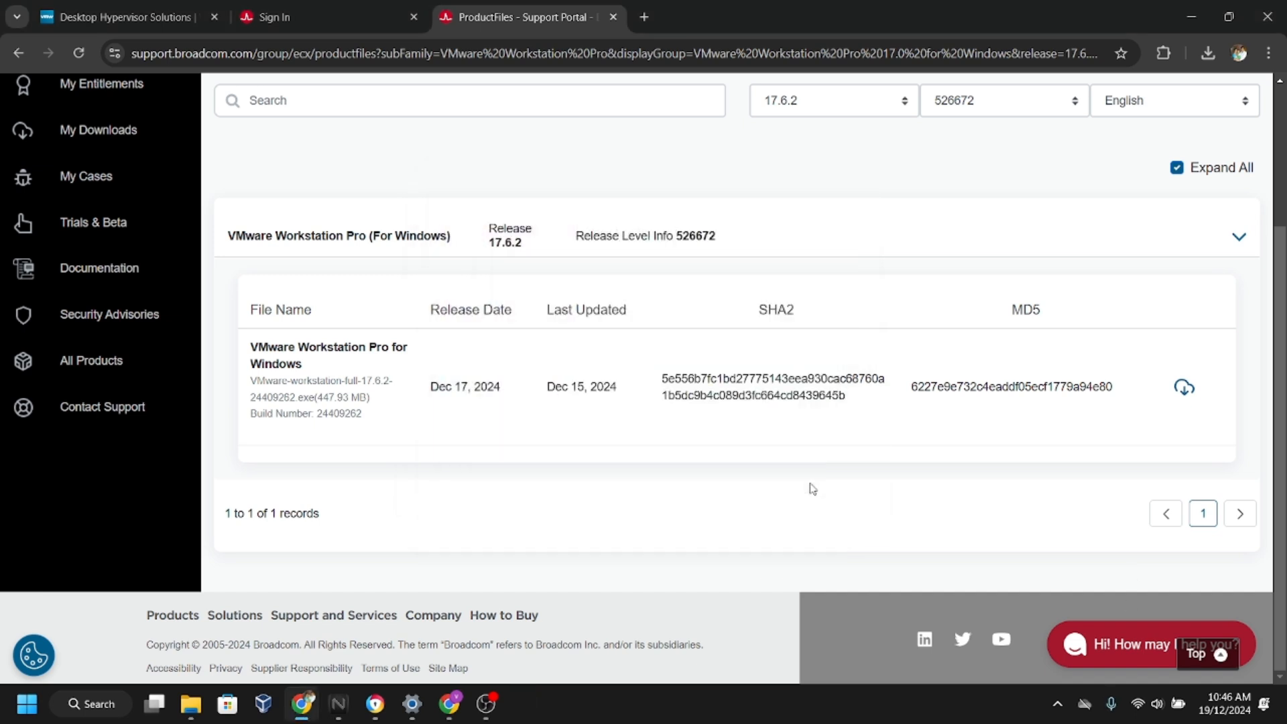
Find and launch VMware Workstation Pro through Windows search, and show its Home page.
{"action": "left_click", "coordinate": [89, 705]}
{"action": "type", "text": "v"}
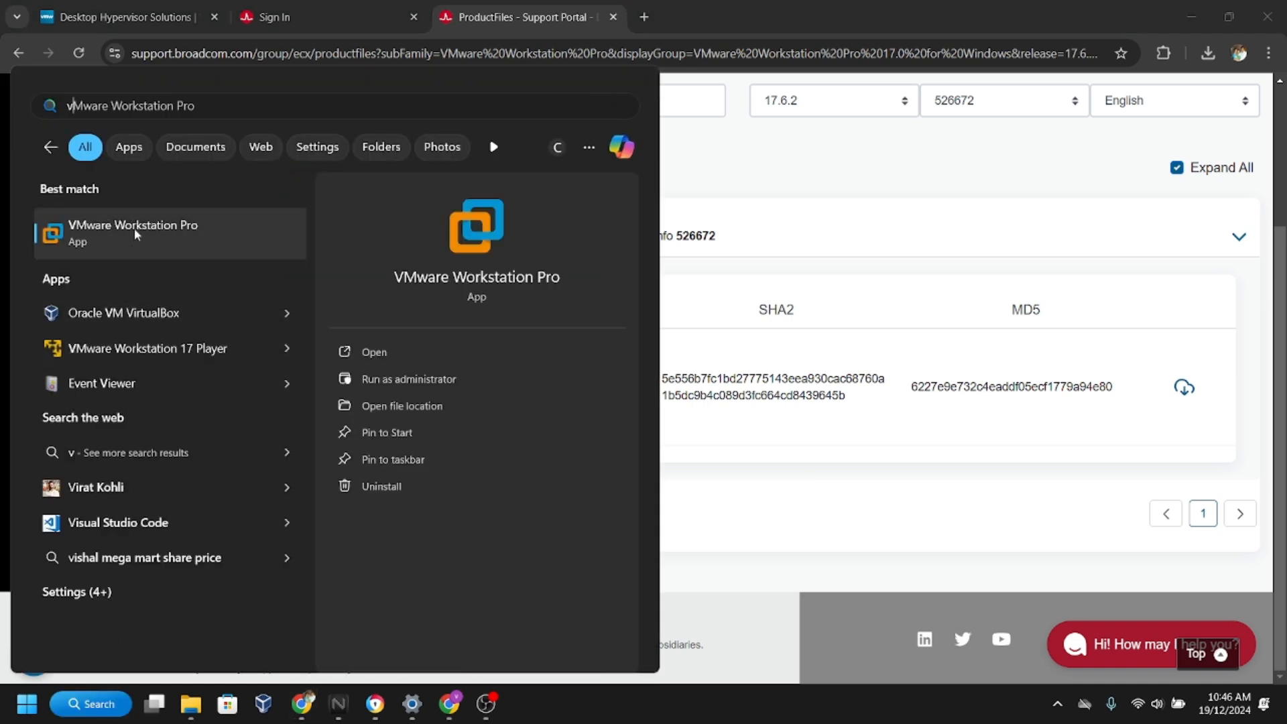
{"action": "left_click", "coordinate": [368, 352]}
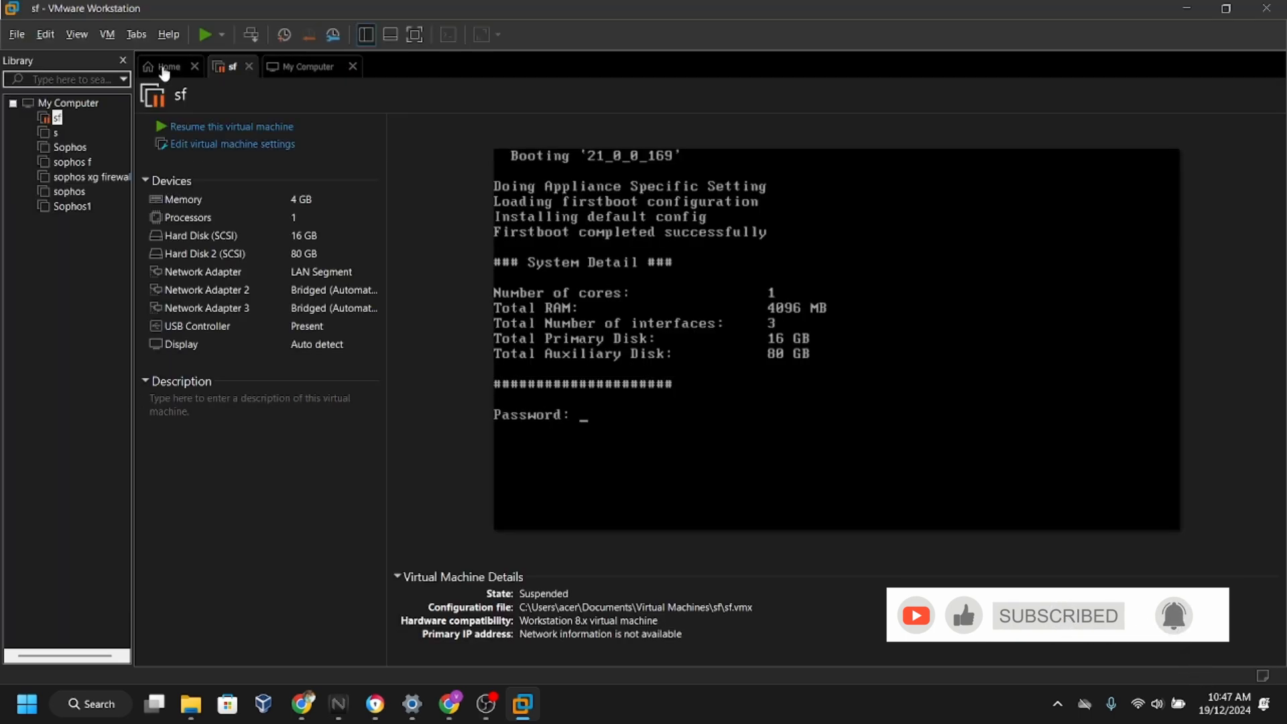
{"action": "left_click", "coordinate": [164, 70]}
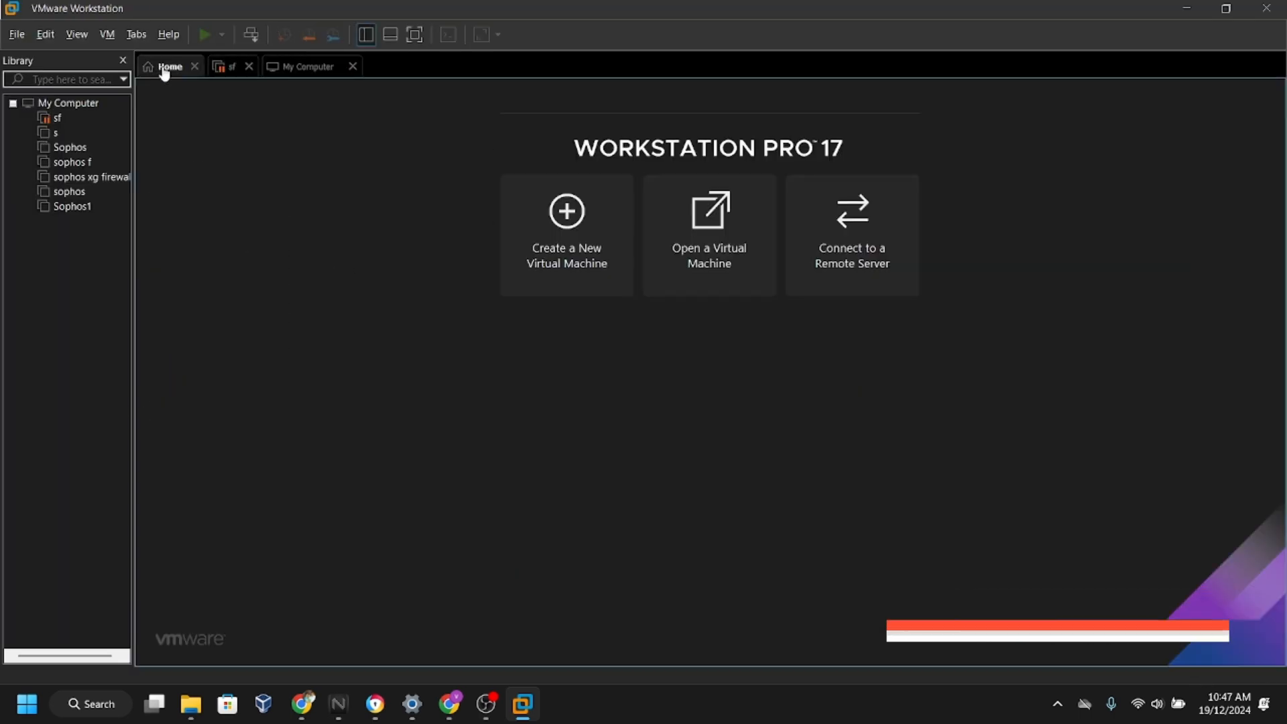